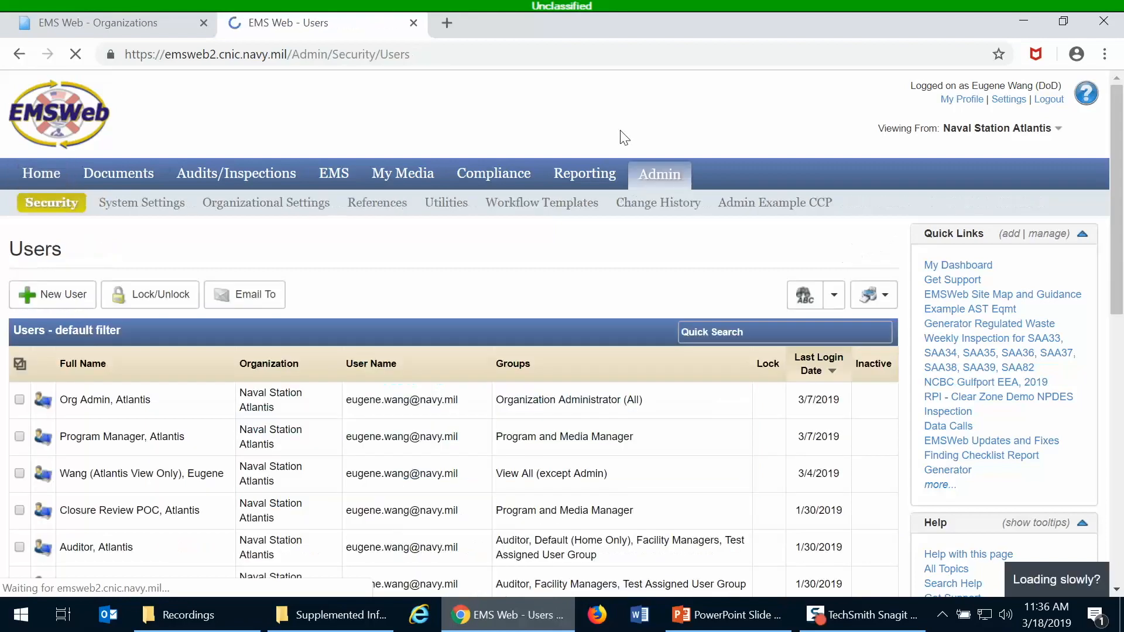
Open the Organizations list from the Security admin menu.
{"action": "mouse_move", "coordinate": [50, 217]}
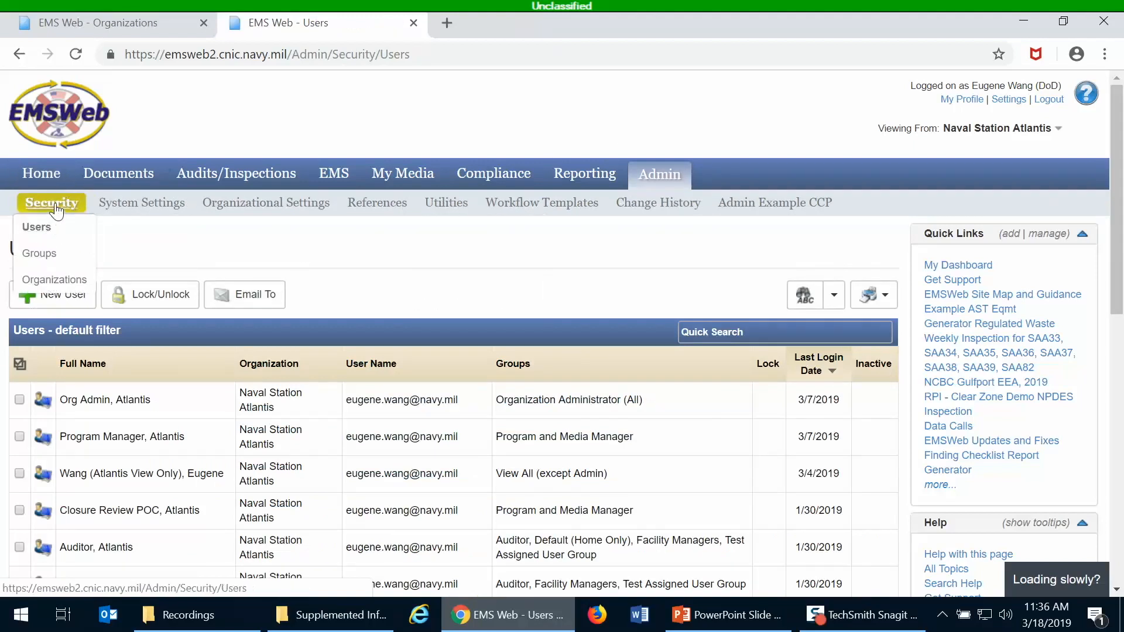
{"action": "left_click", "coordinate": [54, 281]}
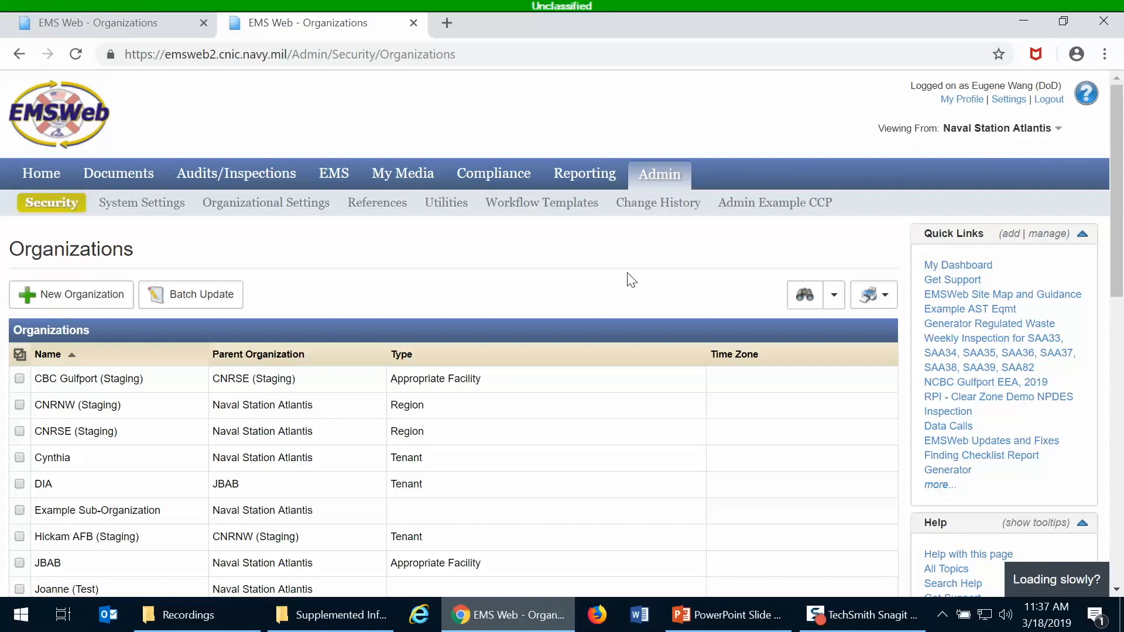
{"action": "scroll", "coordinate": [631, 280], "scroll_direction": "down", "scroll_amount": 3}
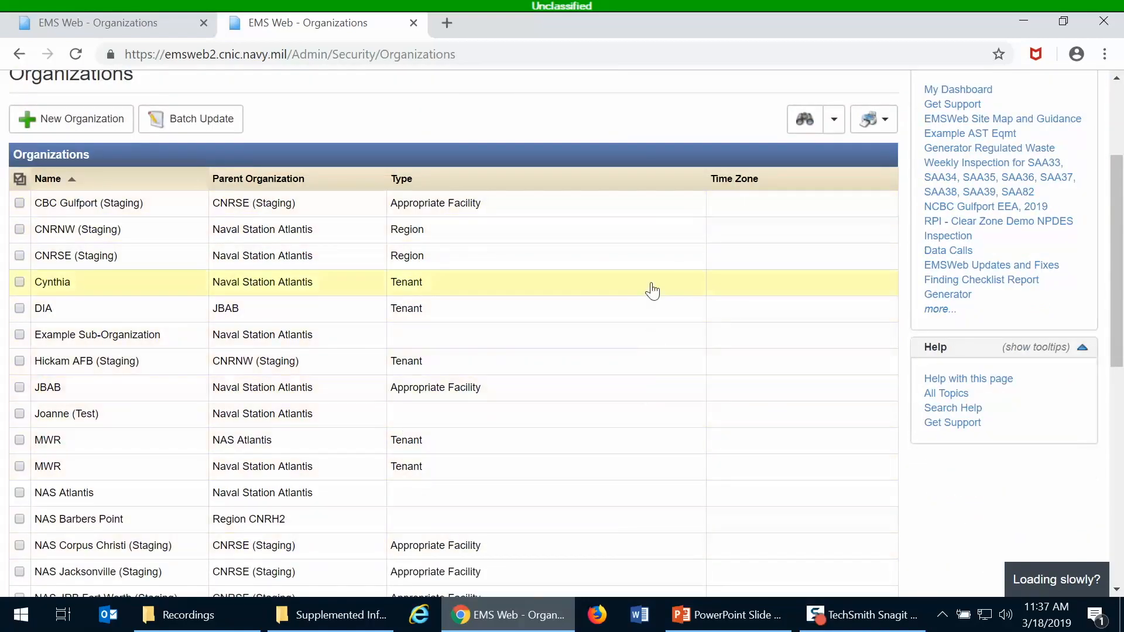
{"action": "scroll", "coordinate": [651, 289], "scroll_direction": "up", "scroll_amount": 2}
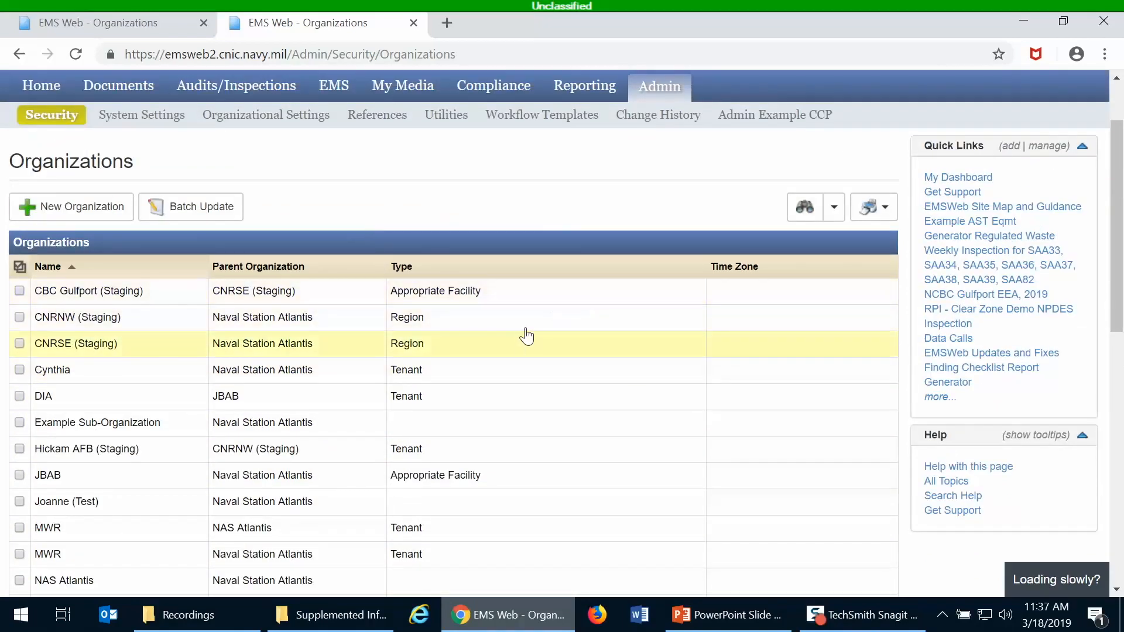
{"action": "scroll", "coordinate": [526, 335], "scroll_direction": "up", "scroll_amount": 2}
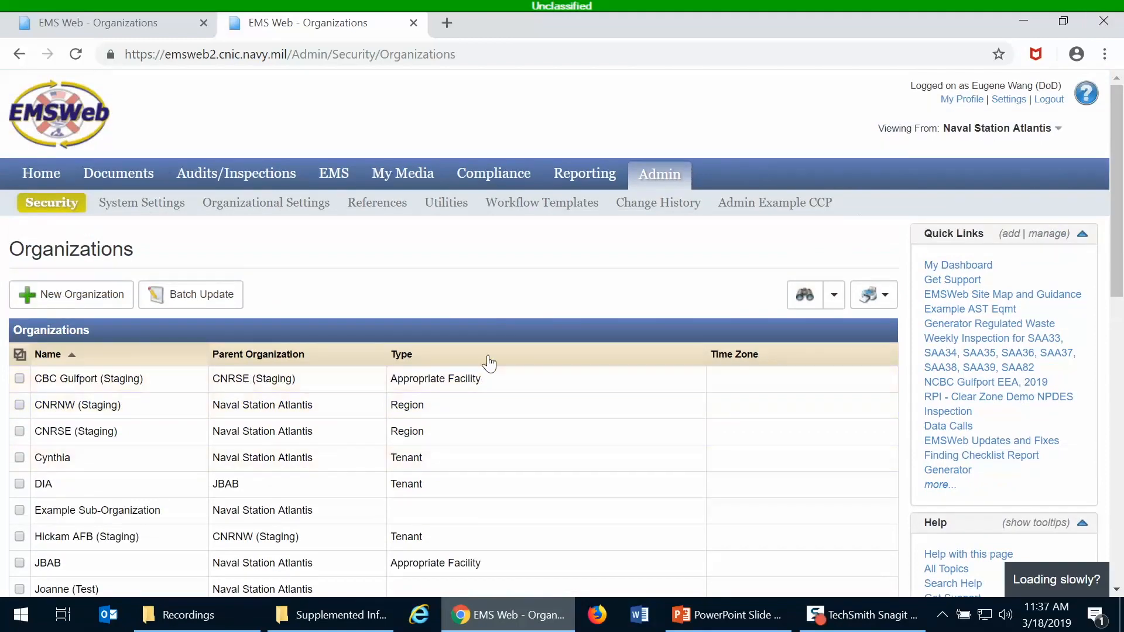
{"action": "scroll", "coordinate": [488, 363], "scroll_direction": "down", "scroll_amount": 10}
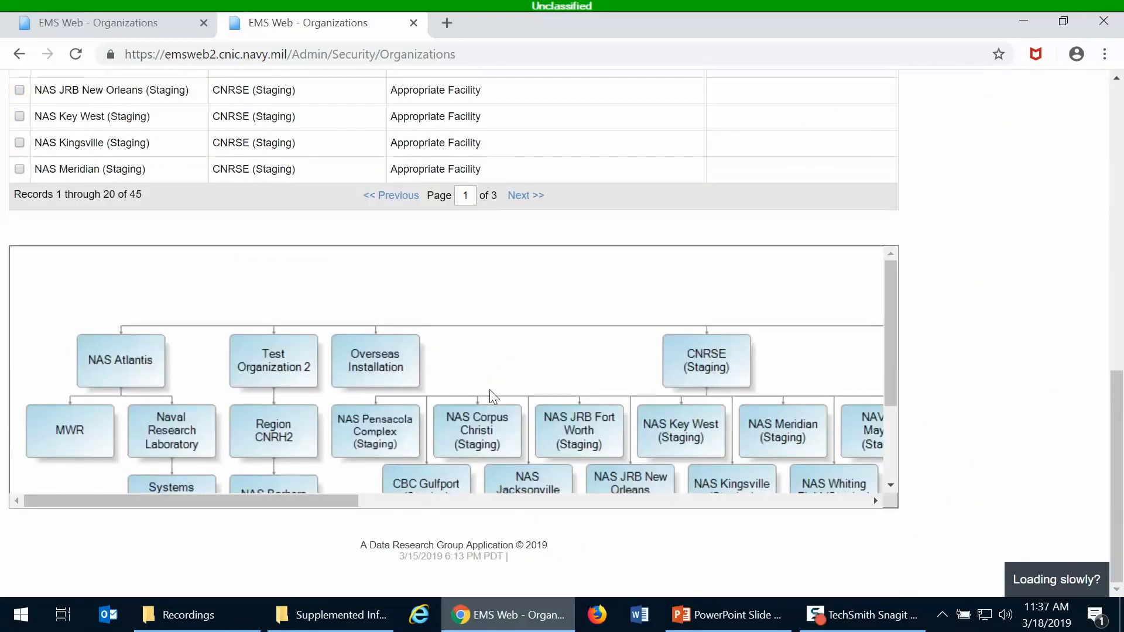
{"action": "left_click_drag", "start_coordinate": [335, 498], "coordinate": [633, 536]}
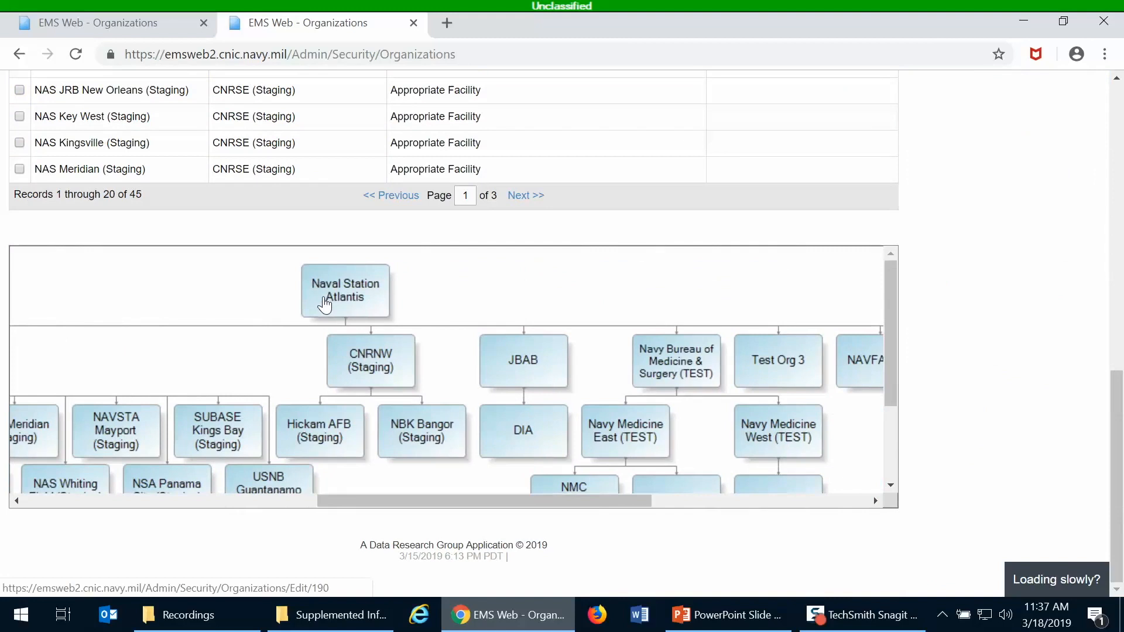
Switch to the CNRNW organizations tab and browse its org chart down to NAVBASE Kitsap and Reserve Centers.
{"action": "left_click", "coordinate": [51, 31]}
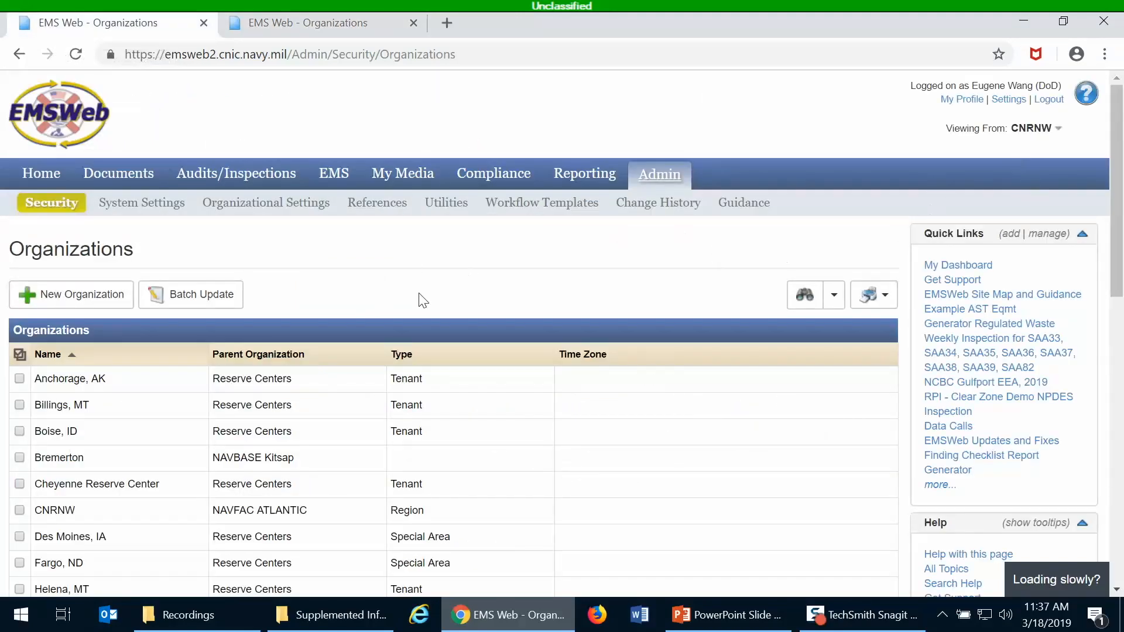
{"action": "scroll", "coordinate": [427, 278], "scroll_direction": "down", "scroll_amount": 10}
{"action": "scroll", "coordinate": [425, 280], "scroll_direction": "down", "scroll_amount": 3}
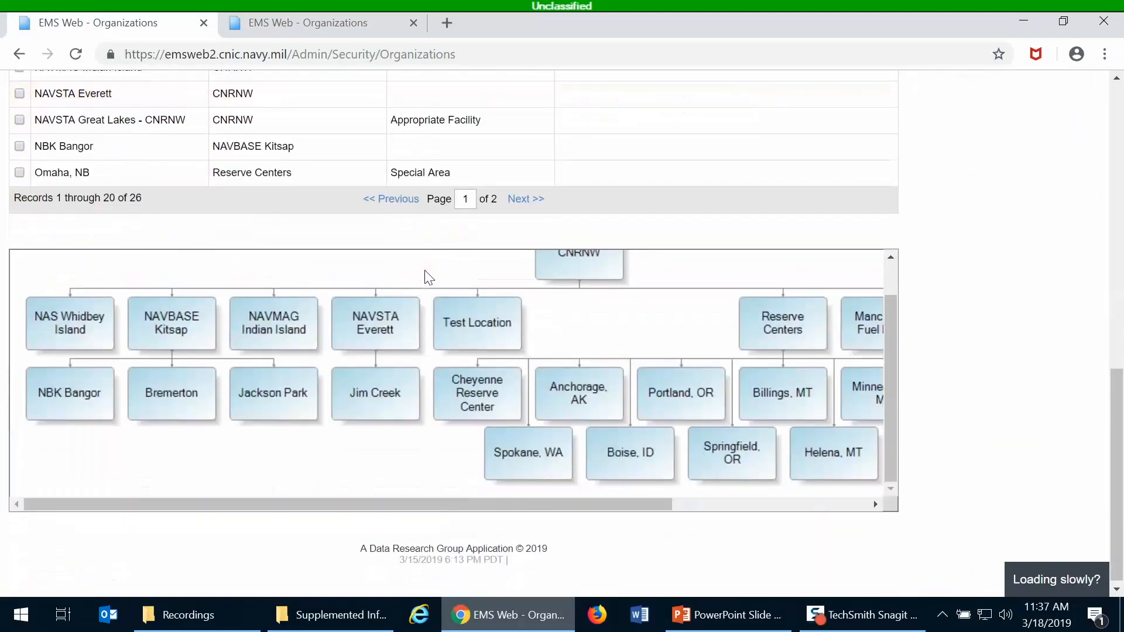
{"action": "left_click_drag", "start_coordinate": [897, 315], "coordinate": [906, 279]}
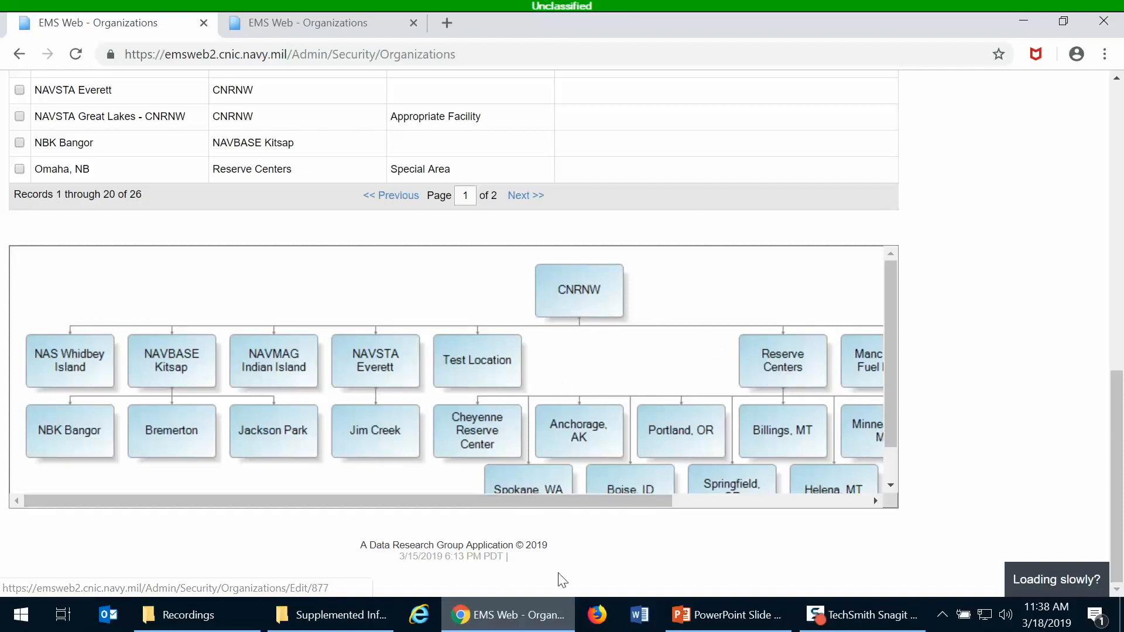
{"action": "left_click_drag", "start_coordinate": [591, 499], "coordinate": [781, 527]}
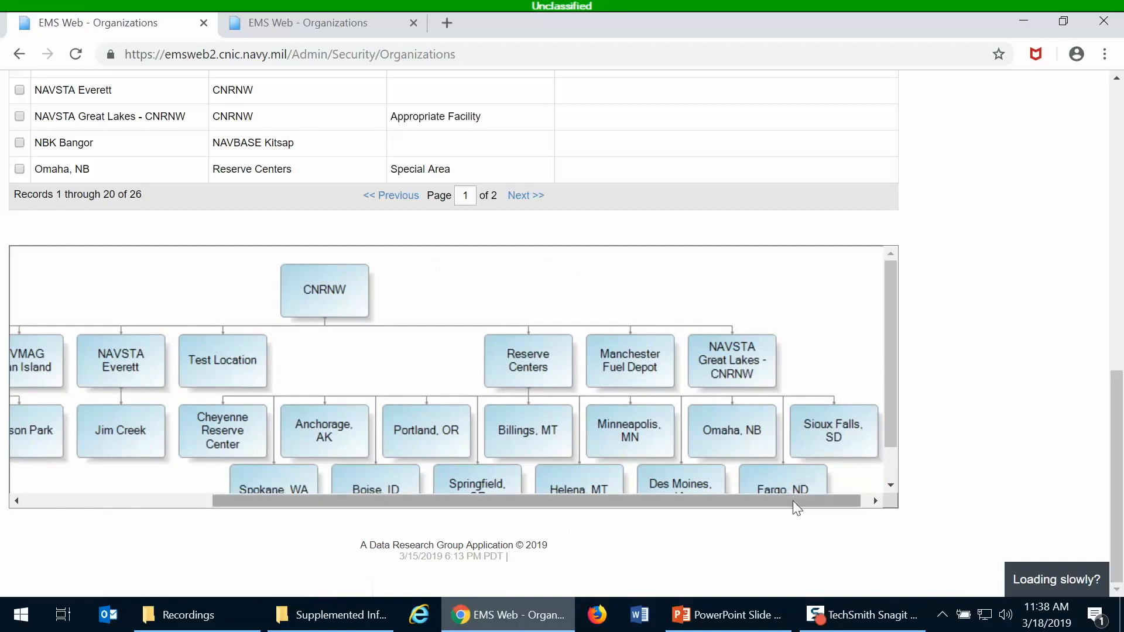
{"action": "left_click_drag", "start_coordinate": [793, 501], "coordinate": [581, 522]}
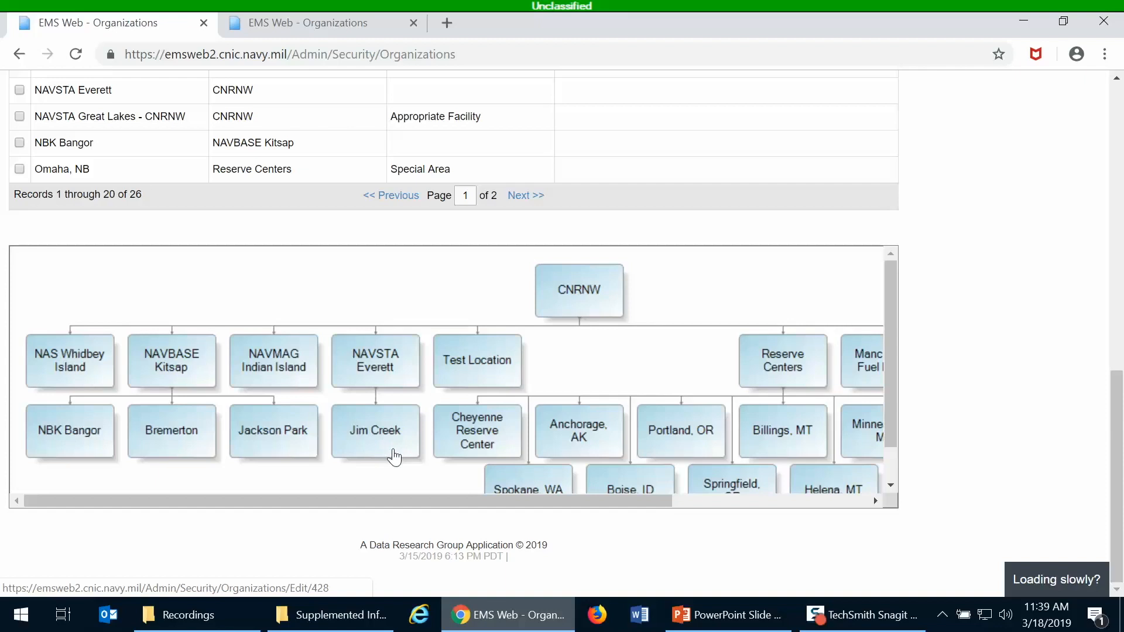
Back on the Naval Station Atlantis tab, start a blank New Organization form.
{"action": "left_click", "coordinate": [342, 31]}
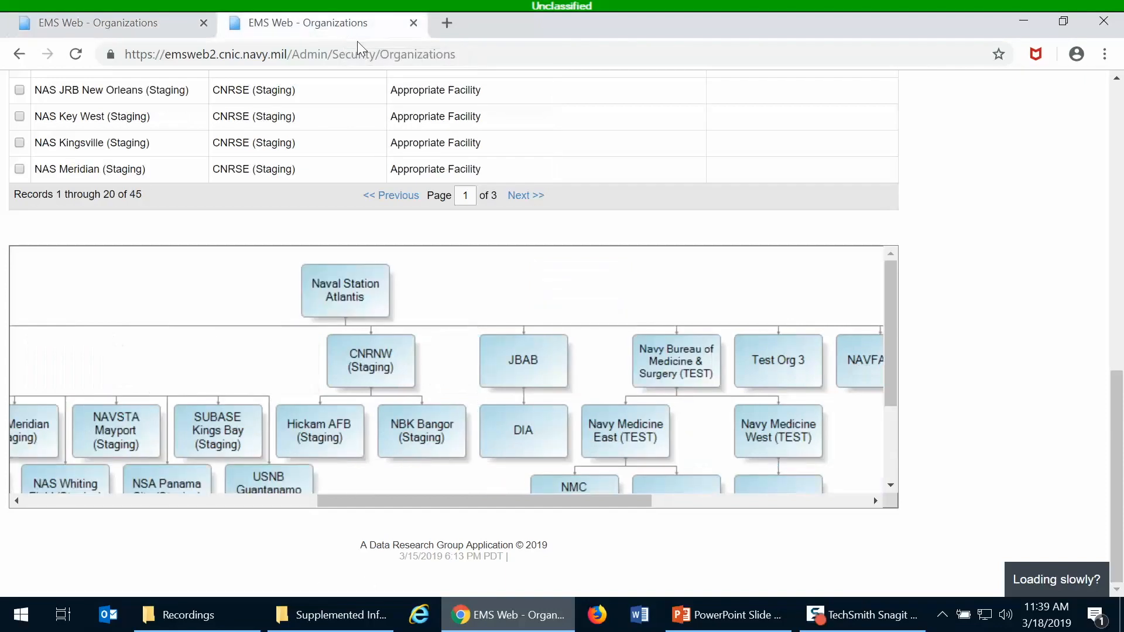
{"action": "scroll", "coordinate": [992, 296], "scroll_direction": "up", "scroll_amount": 10}
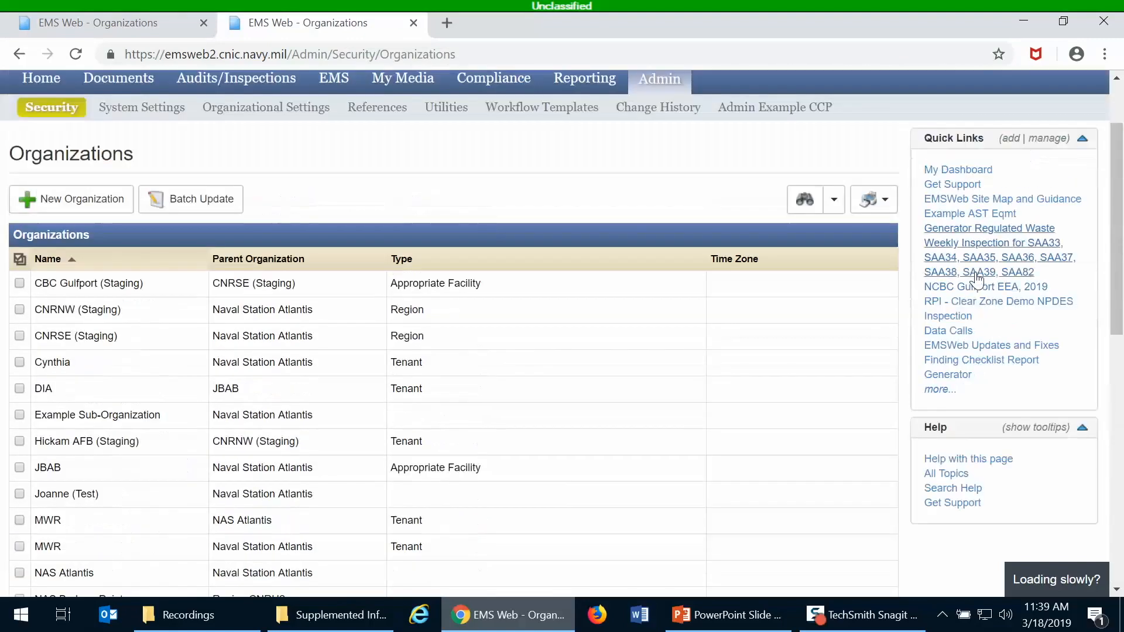
{"action": "scroll", "coordinate": [657, 106], "scroll_direction": "up", "scroll_amount": 2}
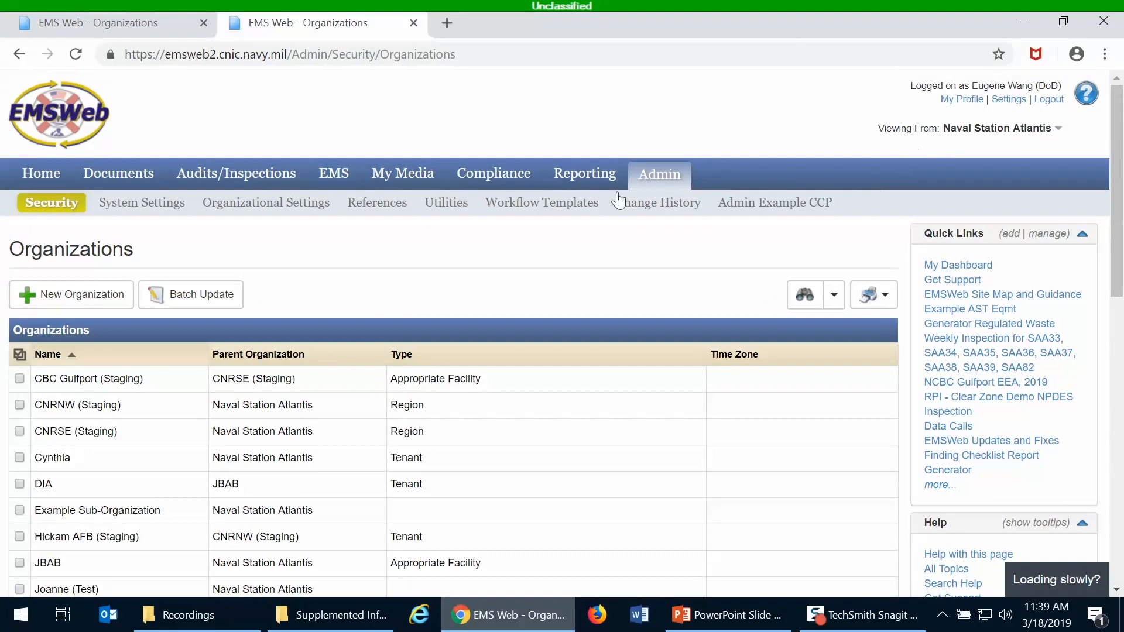
{"action": "mouse_move", "coordinate": [70, 212]}
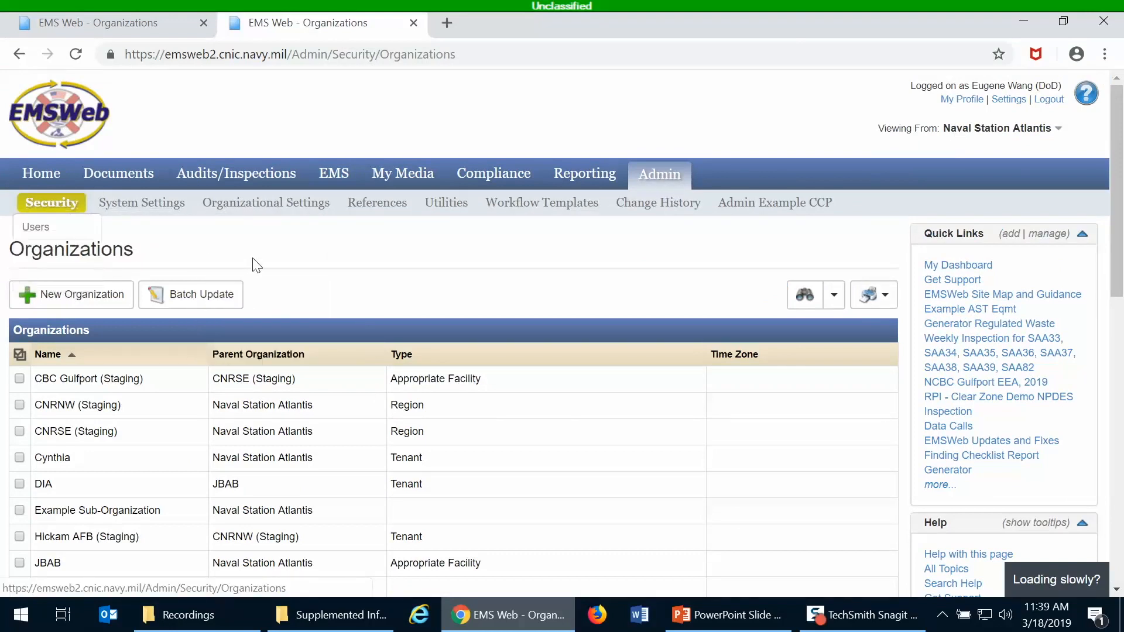
{"action": "left_click", "coordinate": [76, 302]}
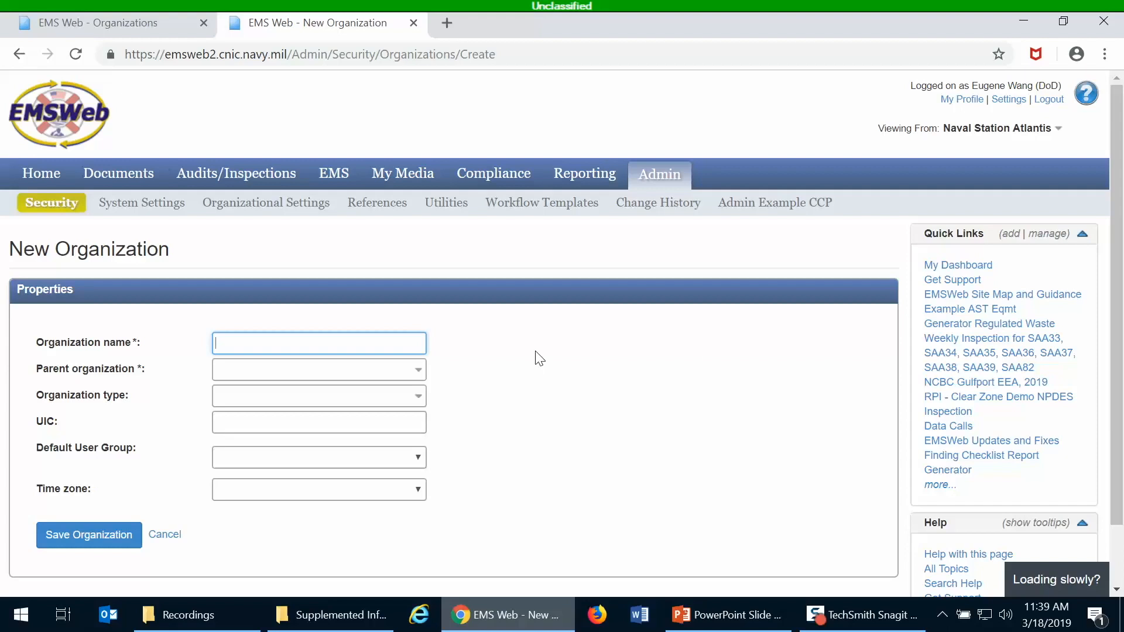
Enter 'Training Test Organization' as the organization name.
{"action": "type", "text": "Training Test Organizaton"}
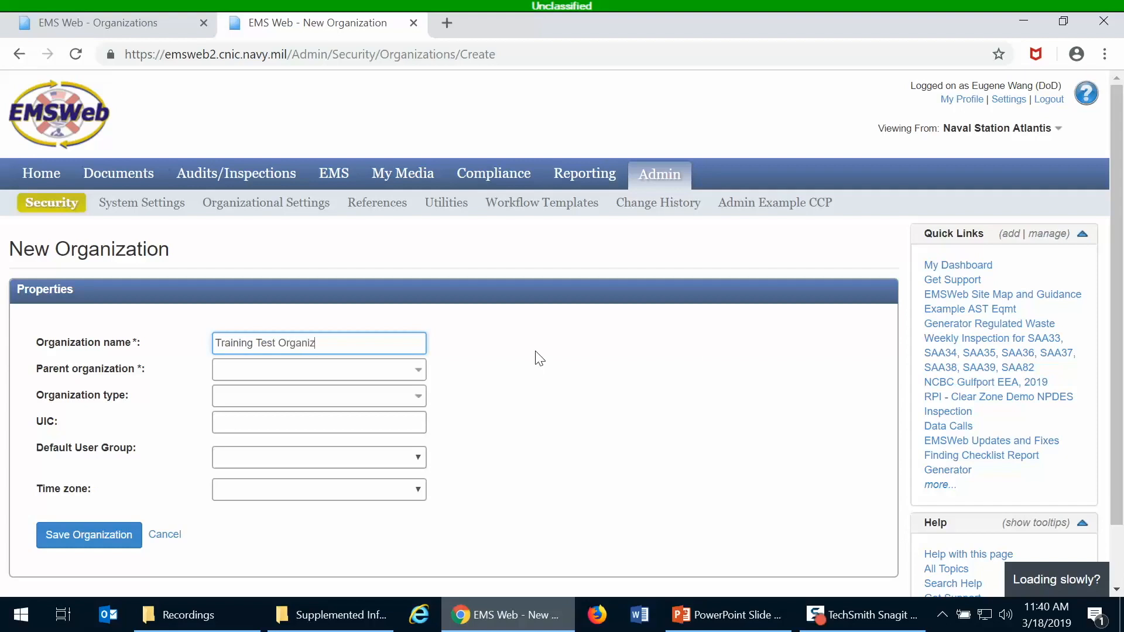
{"action": "key", "text": "BackSpace"}
{"action": "key", "text": "BackSpace"}
{"action": "key", "text": "BackSpace"}
{"action": "type", "text": "tino"}
{"action": "key", "text": "BackSpace"}
{"action": "key", "text": "BackSpace"}
{"action": "type", "text": "on"}
{"action": "left_click", "coordinate": [589, 382]}
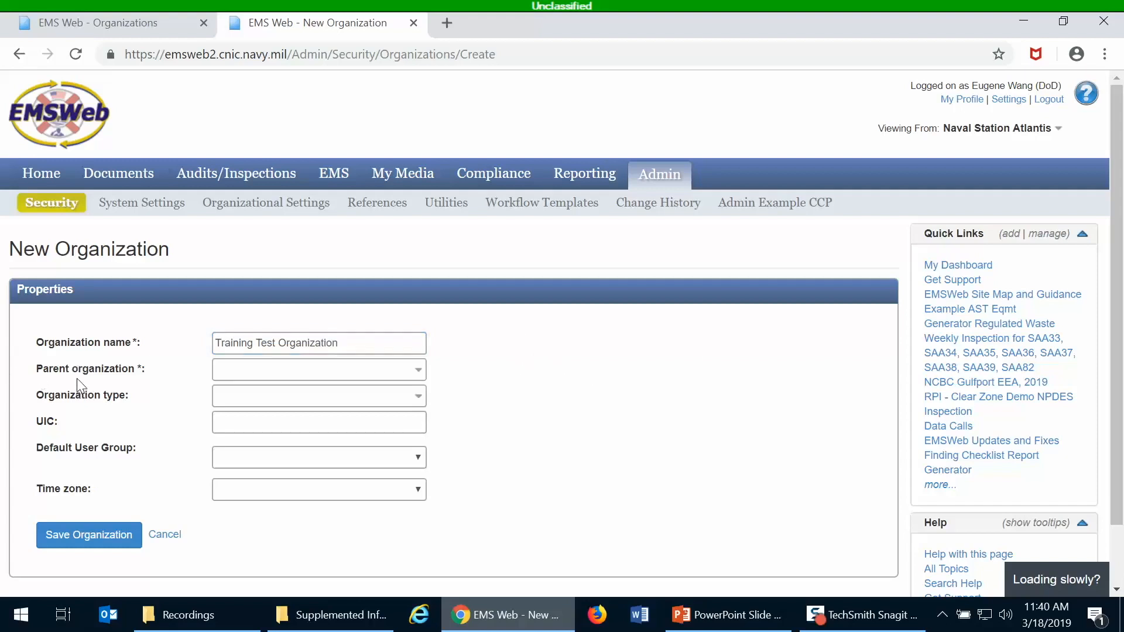
Search 'atlantis' and set Naval Station Atlantis as the parent organization.
{"action": "left_click", "coordinate": [222, 379]}
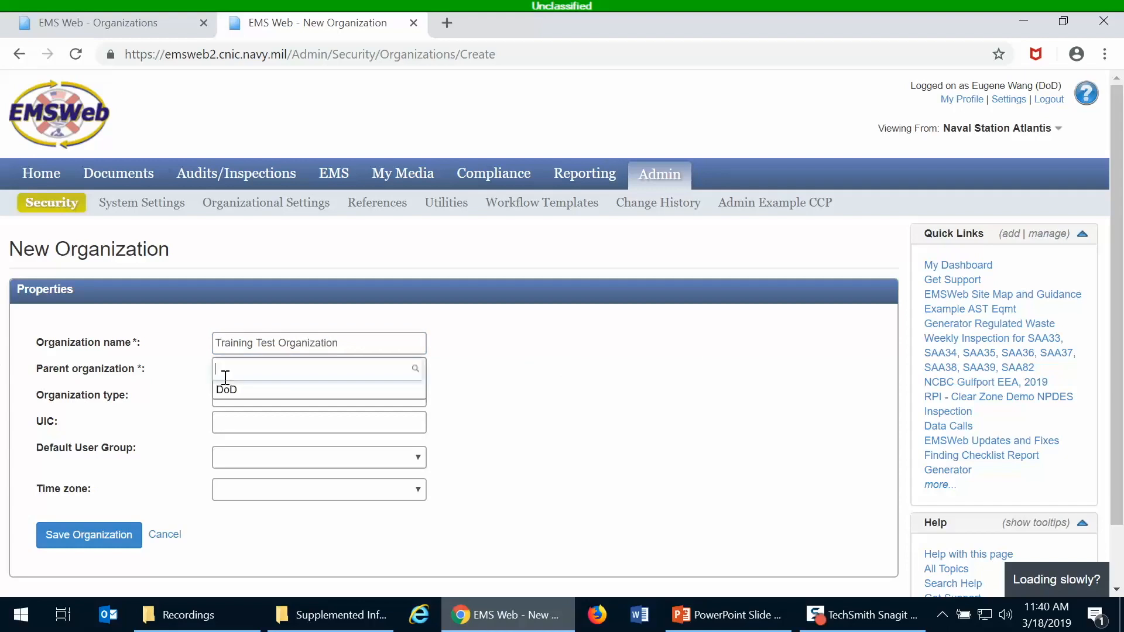
{"action": "type", "text": "atlantis"}
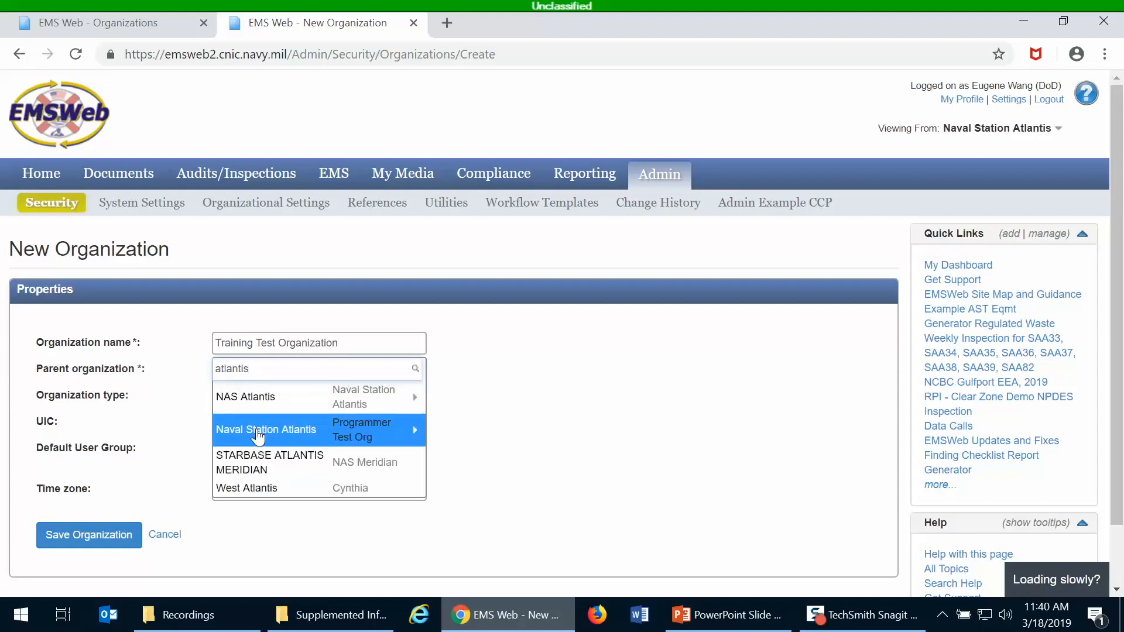
{"action": "left_click", "coordinate": [258, 433]}
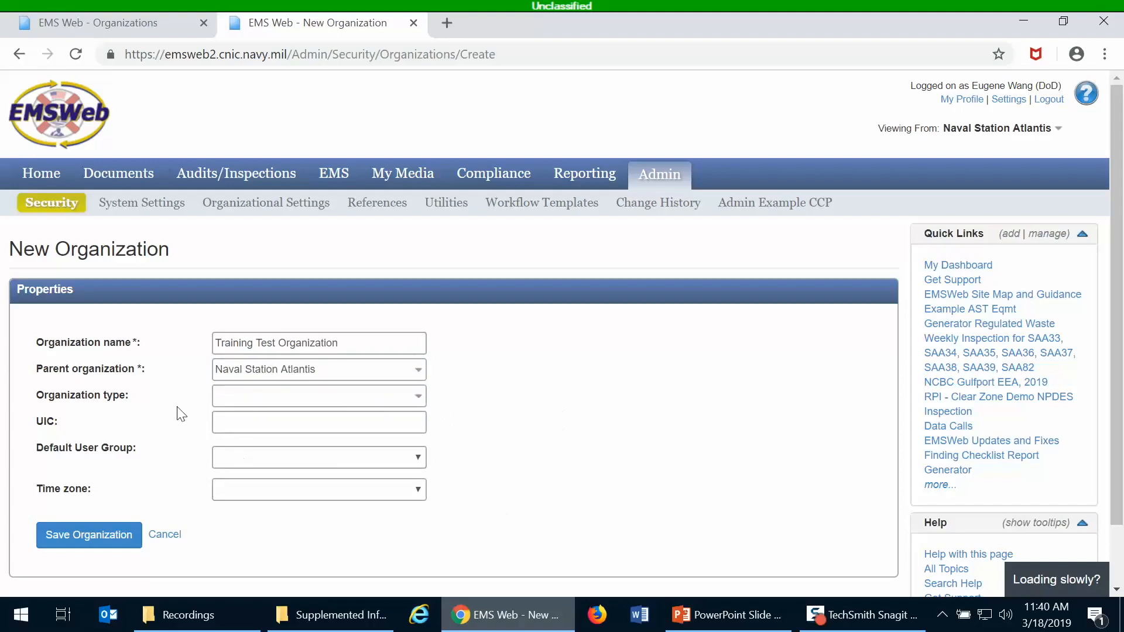
{"action": "left_click", "coordinate": [270, 403]}
Save Training Test Organization with no organization type selected.
{"action": "left_click", "coordinate": [303, 396]}
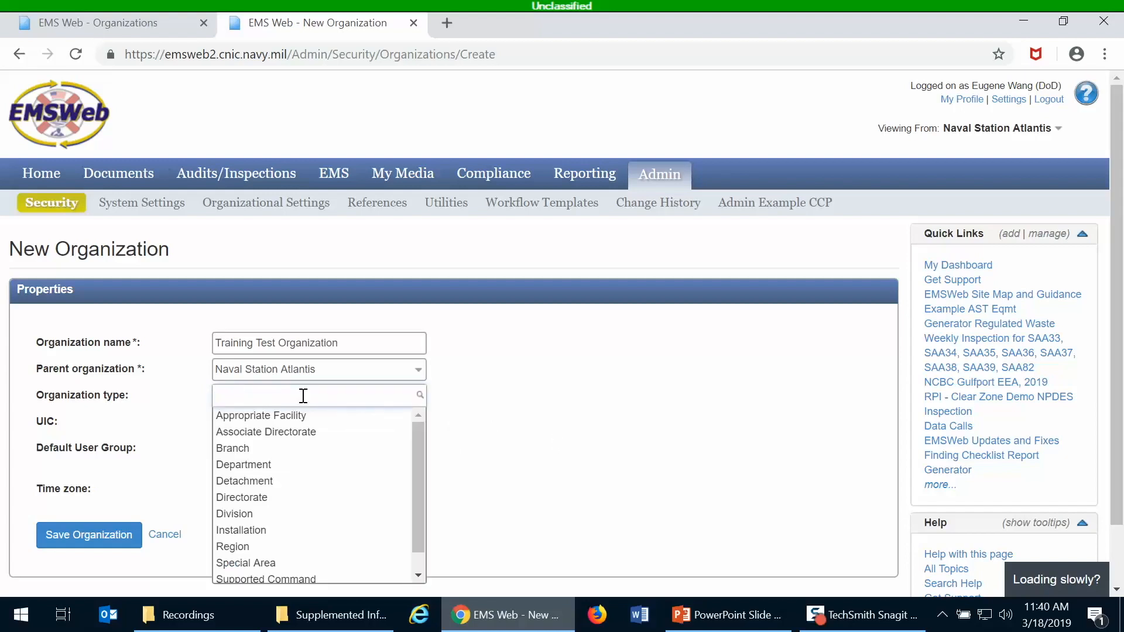
{"action": "left_click", "coordinate": [436, 429]}
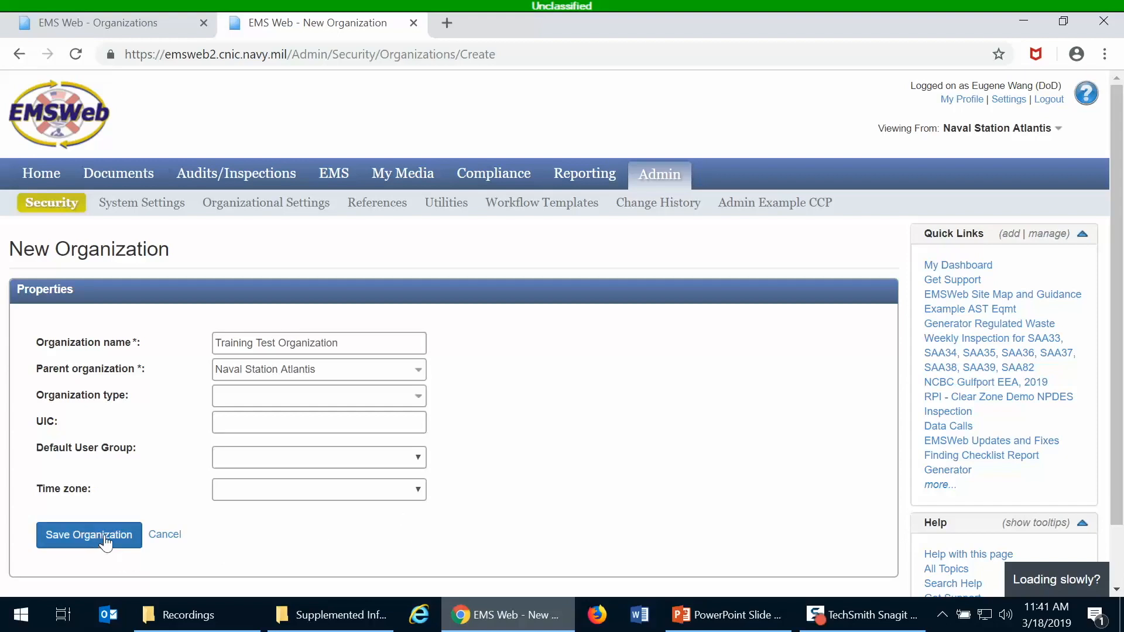
{"action": "left_click", "coordinate": [76, 540]}
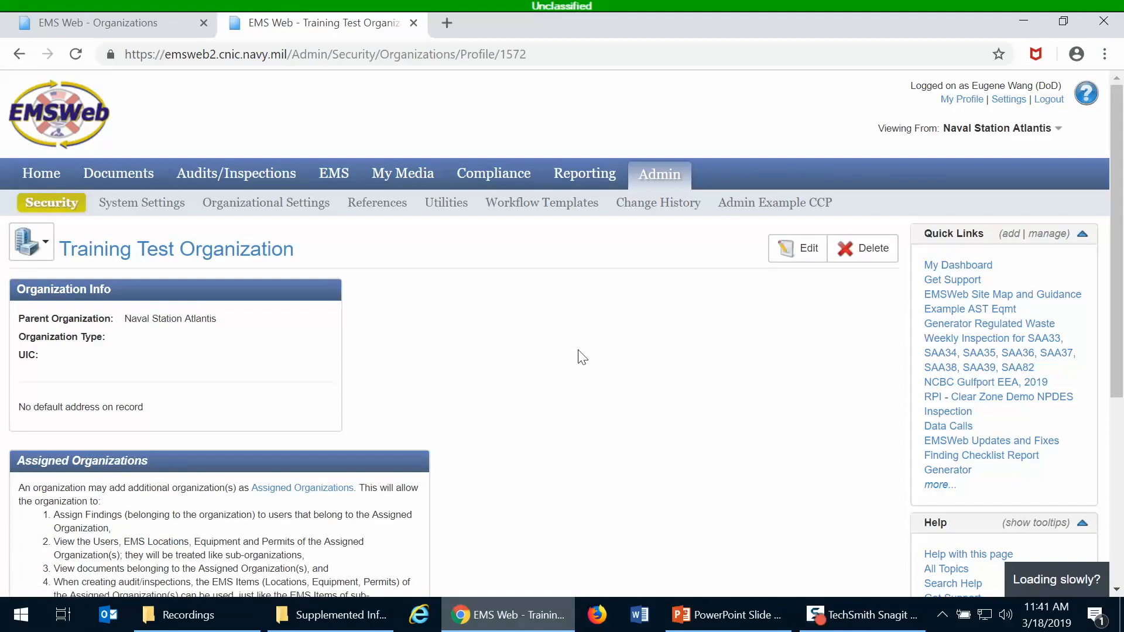
{"action": "scroll", "coordinate": [578, 357], "scroll_direction": "down", "scroll_amount": 1}
{"action": "scroll", "coordinate": [578, 357], "scroll_direction": "up", "scroll_amount": 1}
{"action": "mouse_move", "coordinate": [53, 202]}
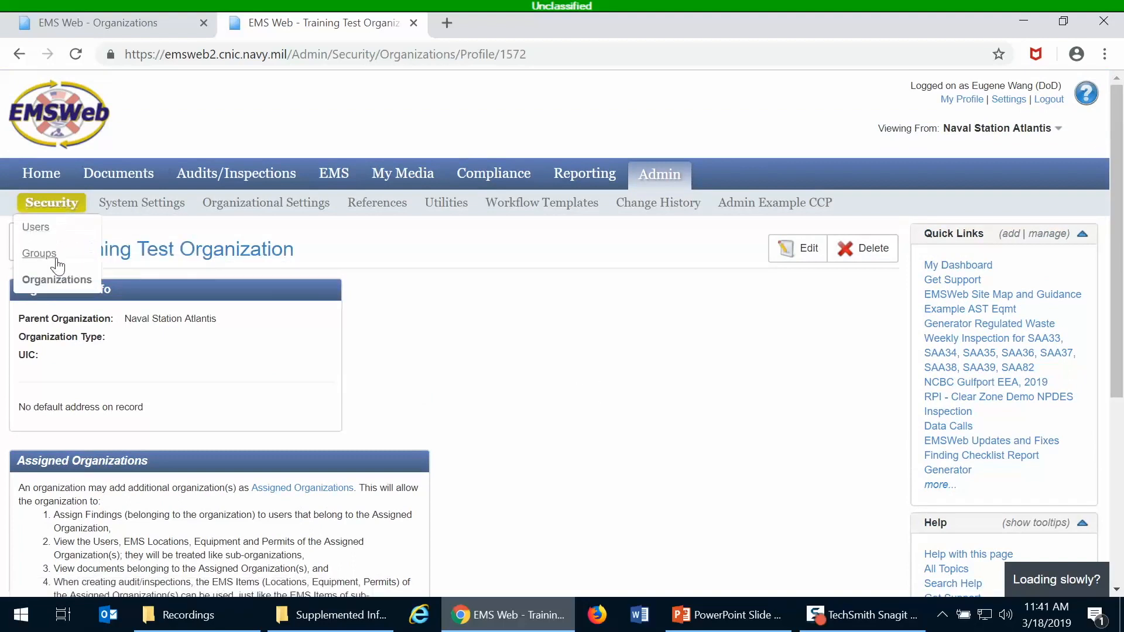
{"action": "left_click", "coordinate": [58, 281]}
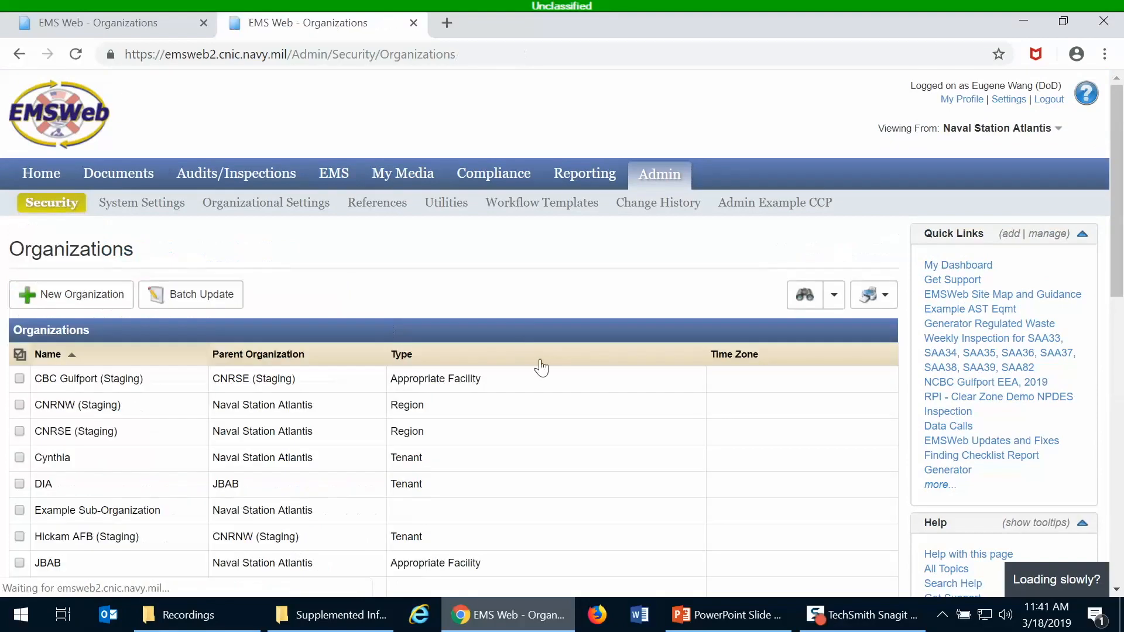
{"action": "scroll", "coordinate": [522, 331], "scroll_direction": "down", "scroll_amount": 1}
{"action": "scroll", "coordinate": [522, 328], "scroll_direction": "down", "scroll_amount": 10}
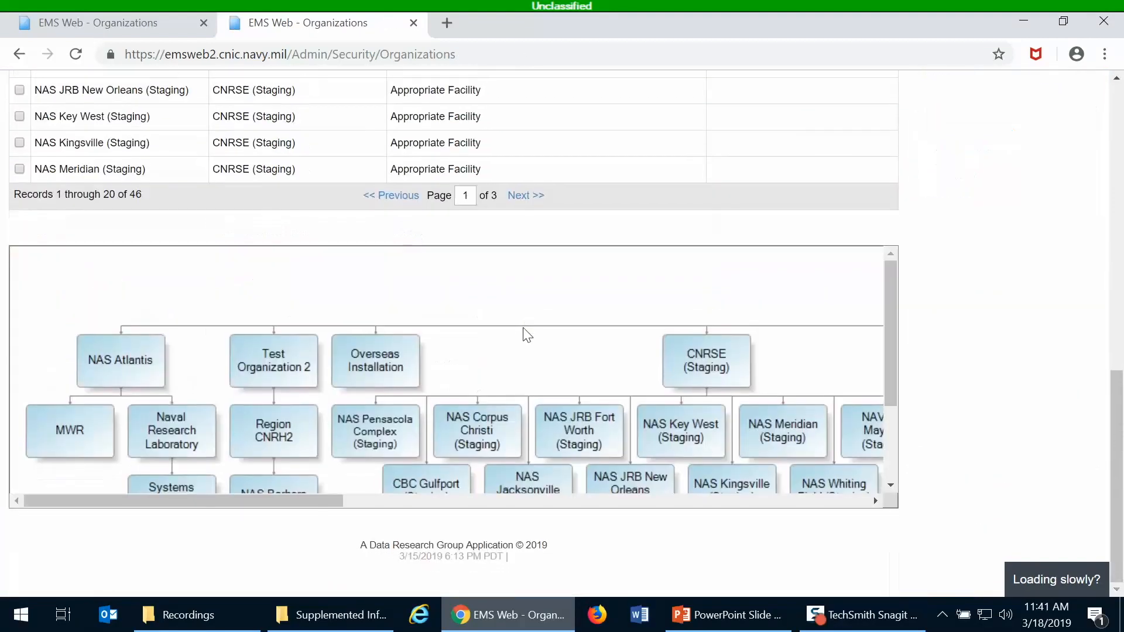
{"action": "scroll", "coordinate": [553, 311], "scroll_direction": "up", "scroll_amount": 2}
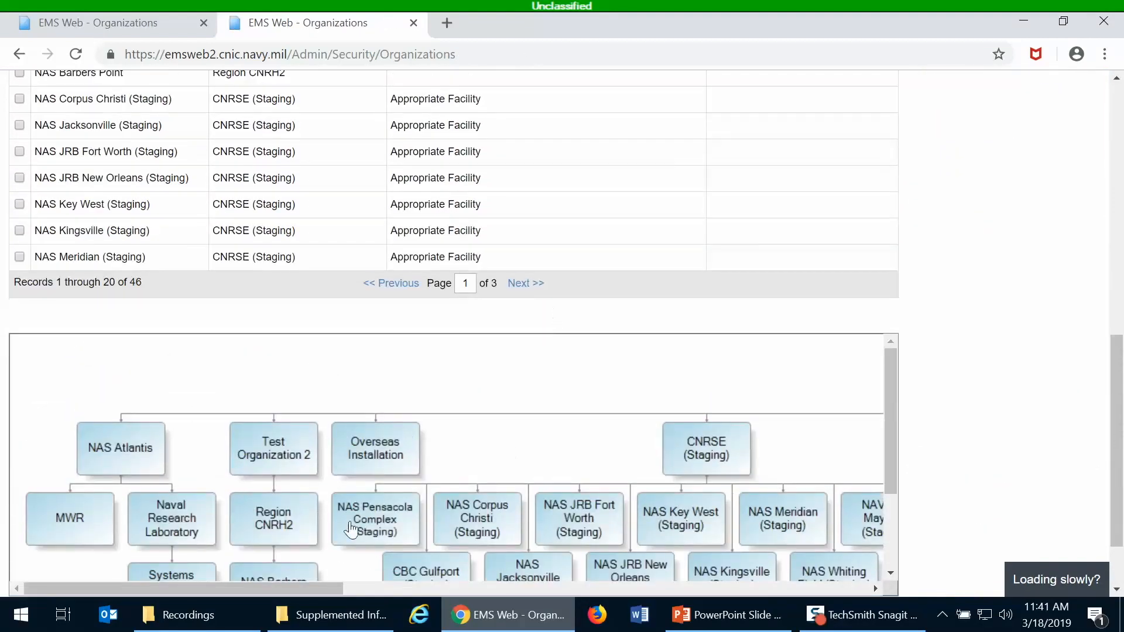
{"action": "scroll", "coordinate": [380, 460], "scroll_direction": "down", "scroll_amount": 2}
{"action": "scroll", "coordinate": [380, 460], "scroll_direction": "up", "scroll_amount": 2}
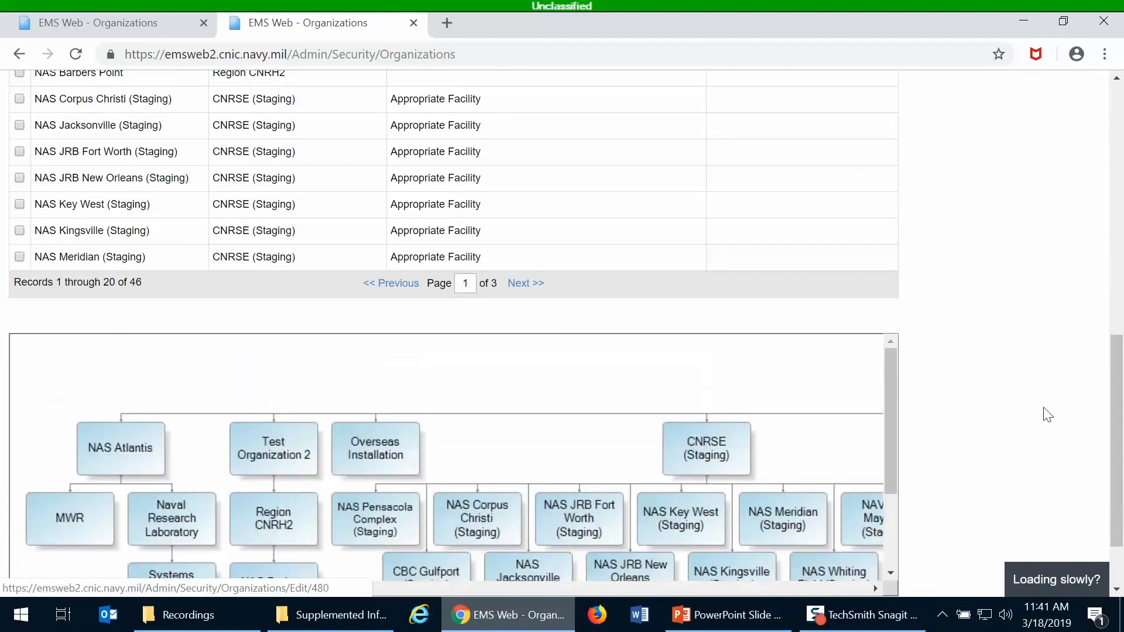
{"action": "scroll", "coordinate": [1118, 444], "scroll_direction": "down", "scroll_amount": 2}
{"action": "left_click_drag", "start_coordinate": [146, 502], "coordinate": [365, 532]}
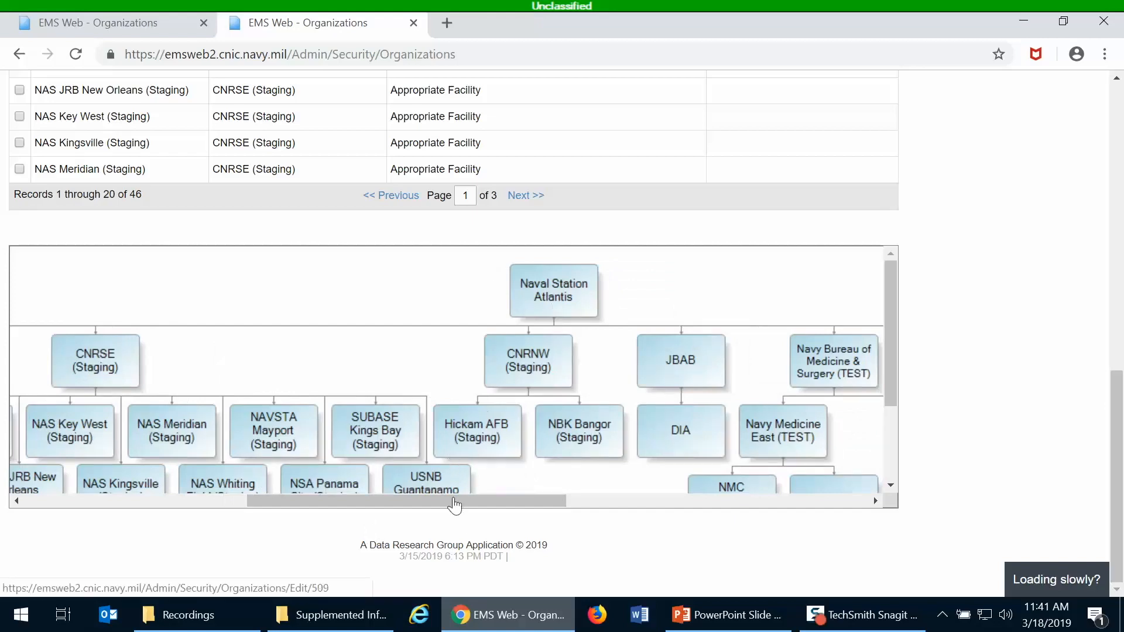
{"action": "left_click_drag", "start_coordinate": [426, 498], "coordinate": [790, 507]}
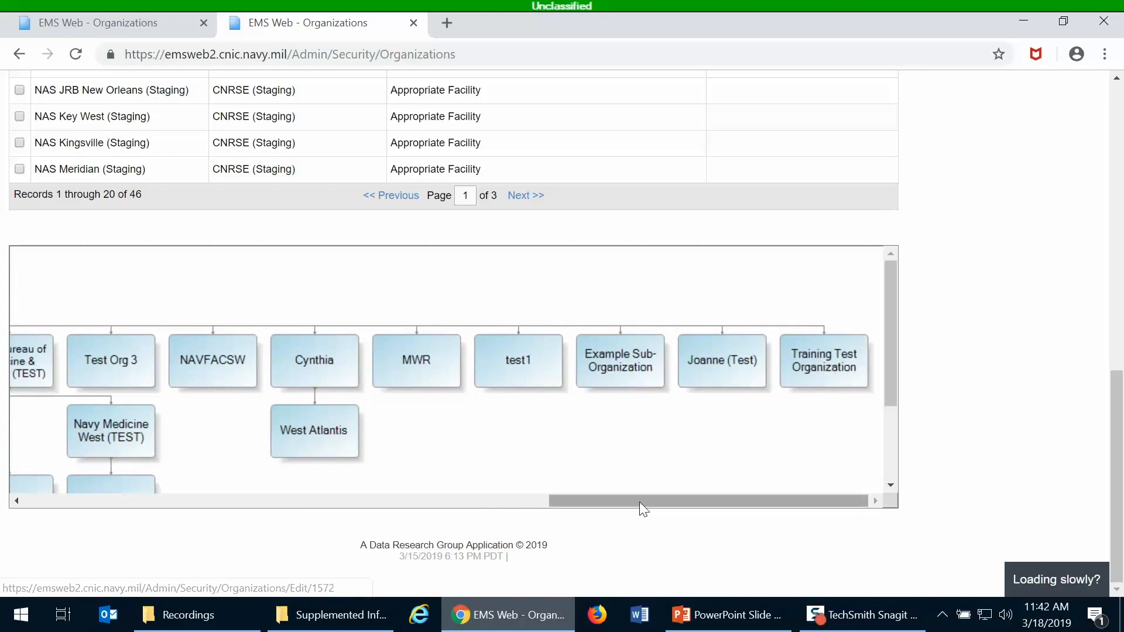
{"action": "left_click_drag", "start_coordinate": [639, 498], "coordinate": [782, 497]}
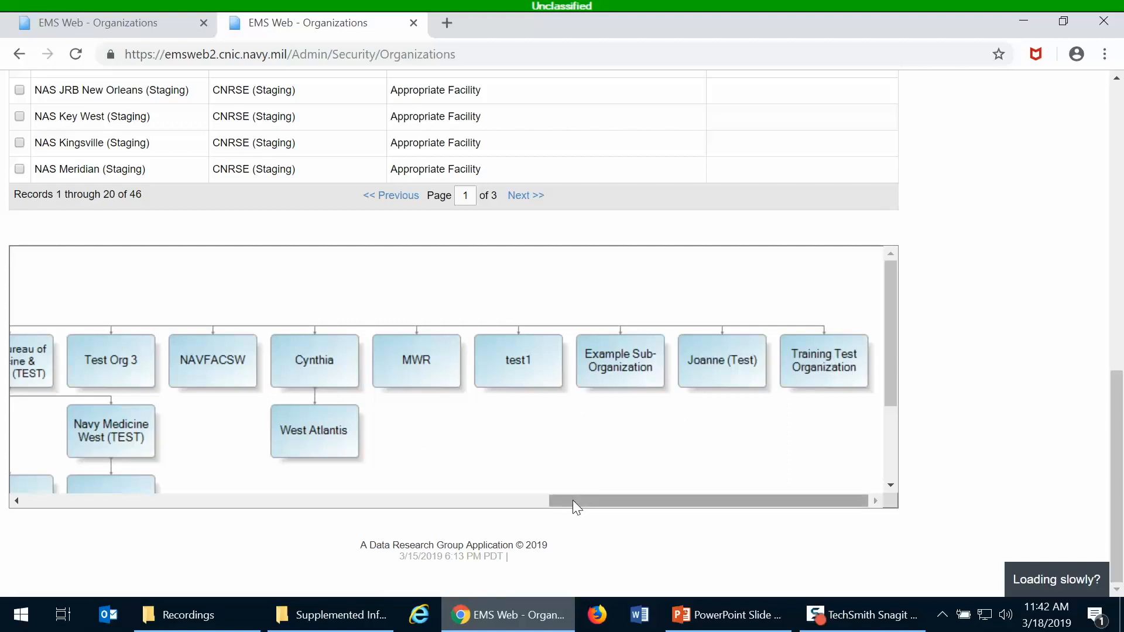
{"action": "left_click_drag", "start_coordinate": [572, 500], "coordinate": [670, 494]}
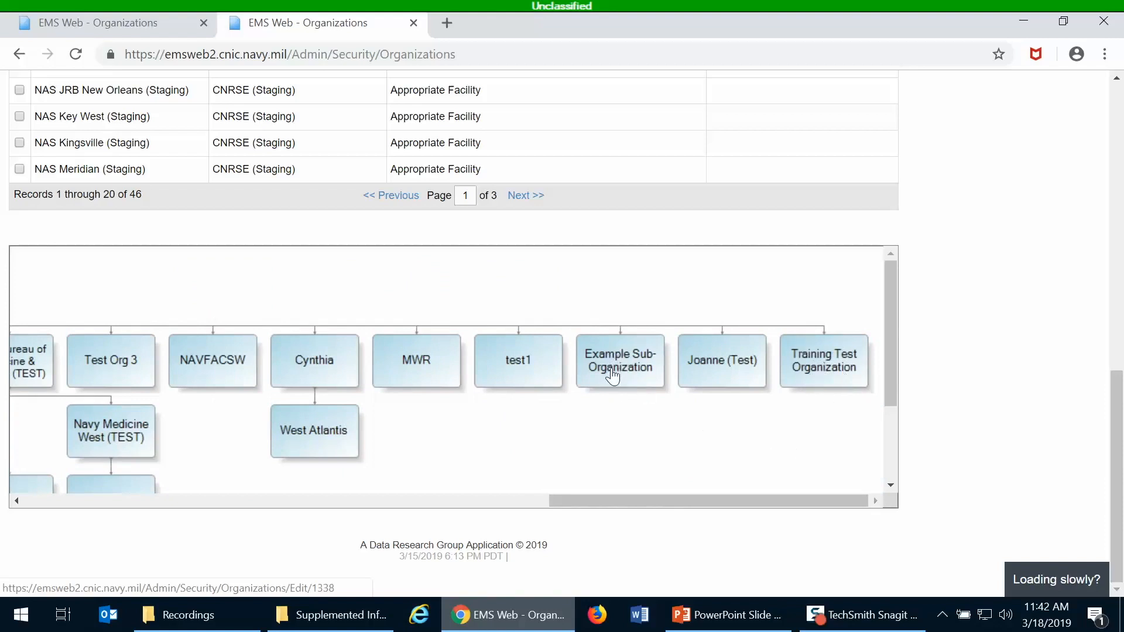
{"action": "left_click_drag", "start_coordinate": [1114, 454], "coordinate": [1121, 125]}
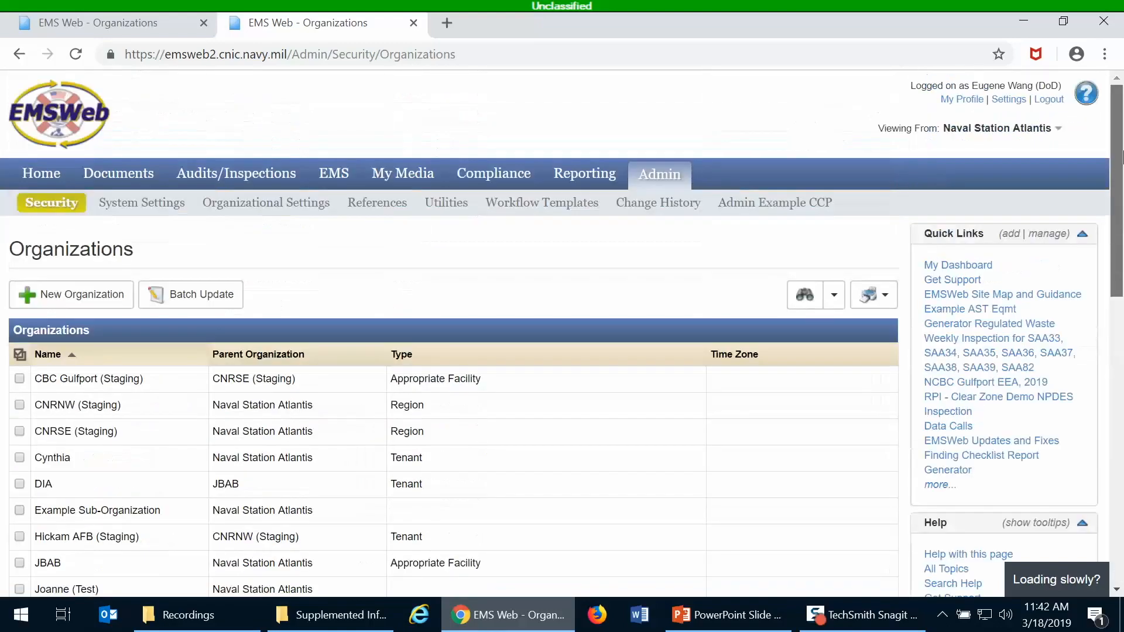
Search organizations by name 'training' and open the Training Test Organization profile.
{"action": "left_click", "coordinate": [804, 297]}
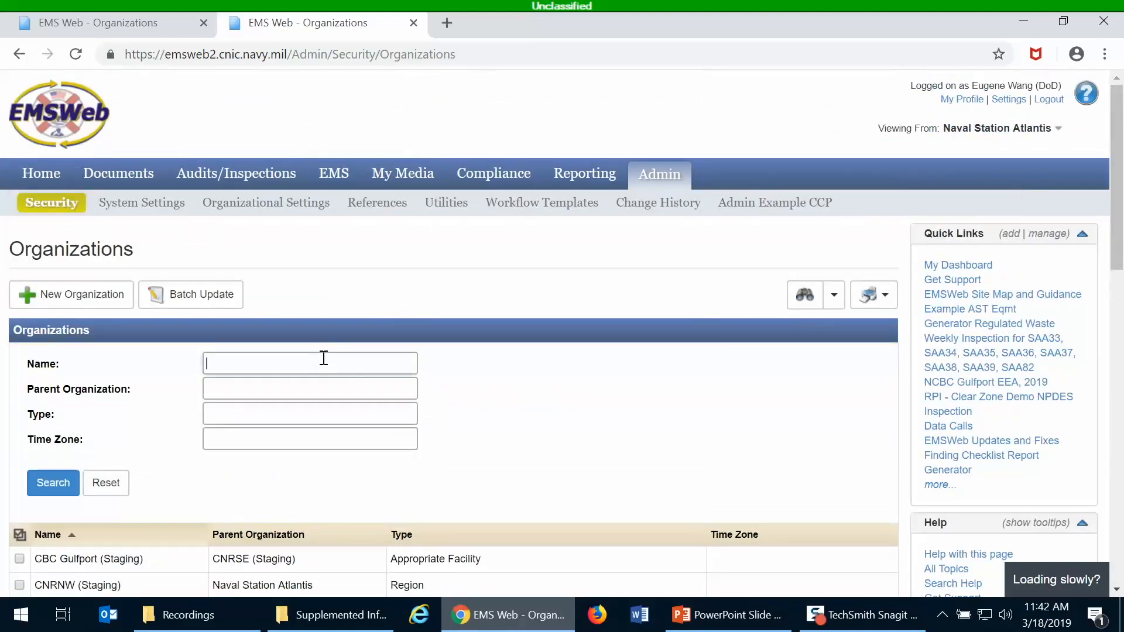
{"action": "type", "text": "training"}
{"action": "left_click", "coordinate": [54, 488]}
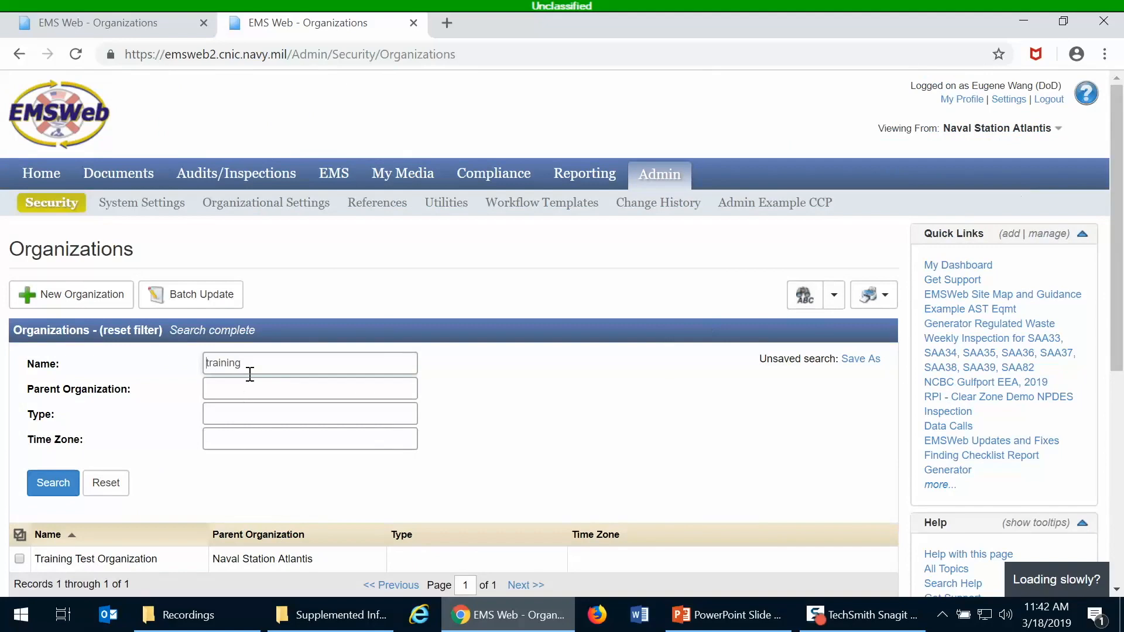
{"action": "scroll", "coordinate": [555, 419], "scroll_direction": "down", "scroll_amount": 1}
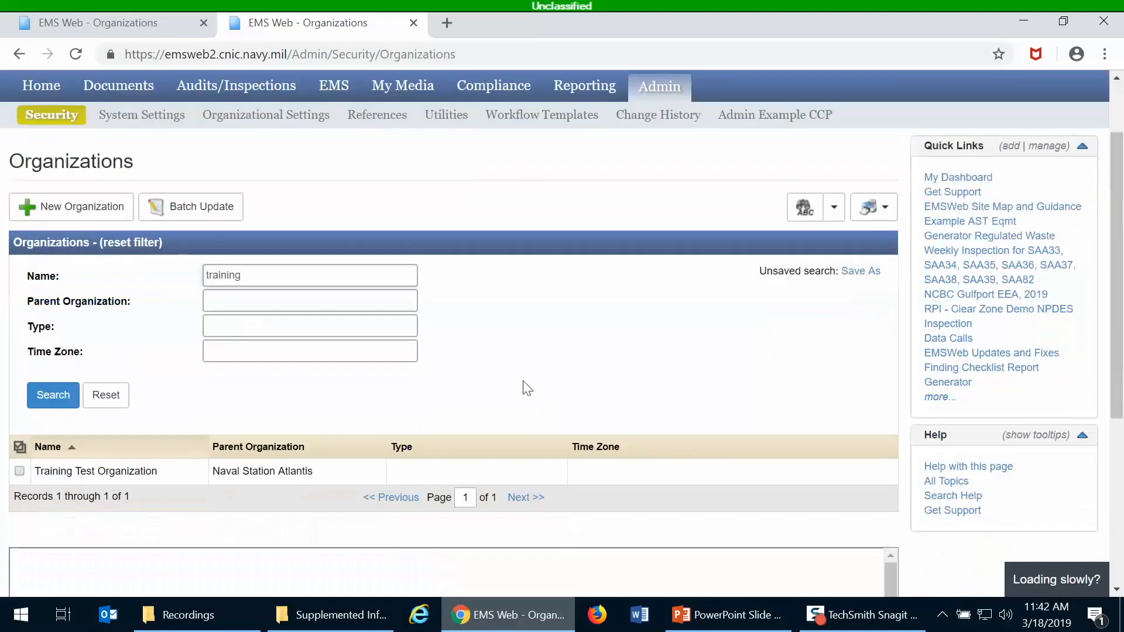
{"action": "left_click", "coordinate": [113, 474]}
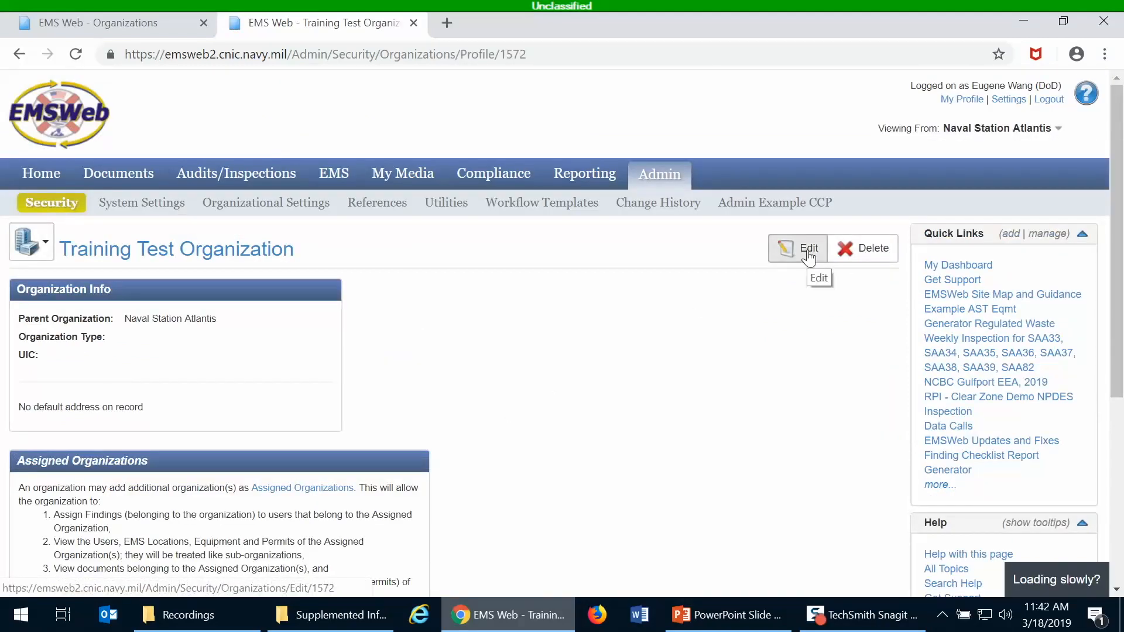
Edit the organization, pick Example Sub-Organization under Naval Station Atlantis as parent, and save.
{"action": "left_click", "coordinate": [808, 252]}
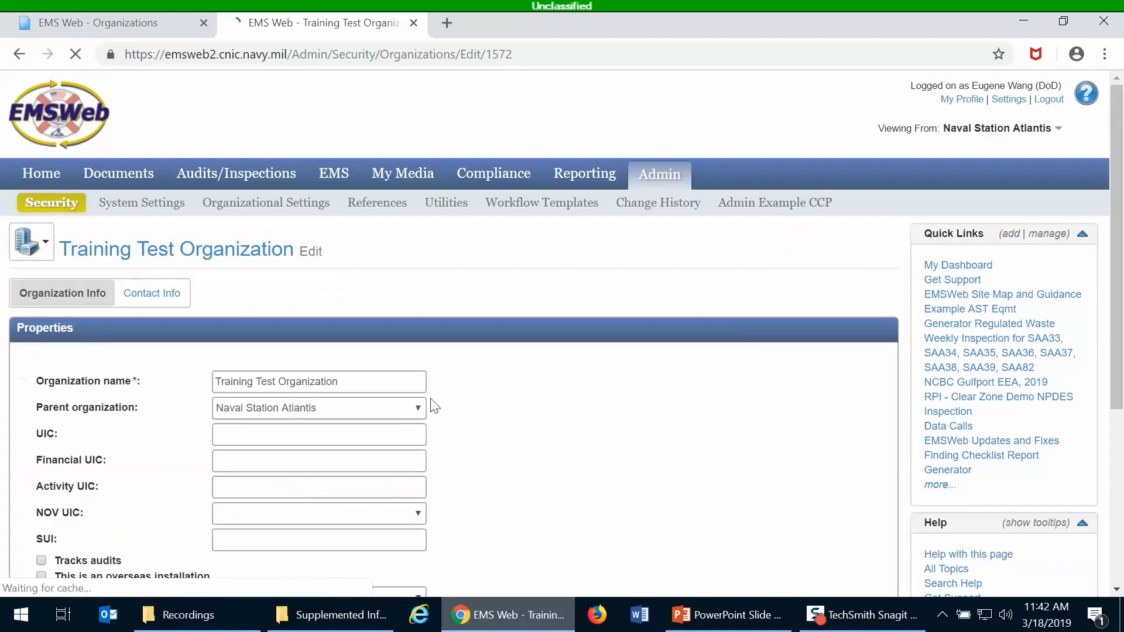
{"action": "left_click", "coordinate": [270, 410]}
{"action": "type", "text": "atlantis"}
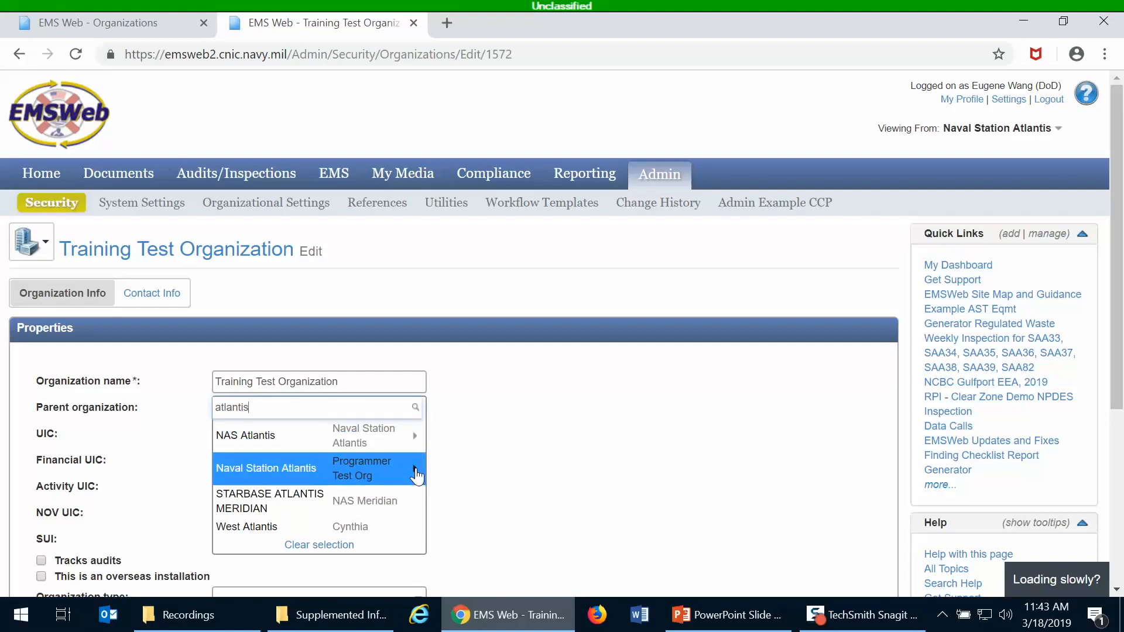
{"action": "left_click", "coordinate": [416, 475]}
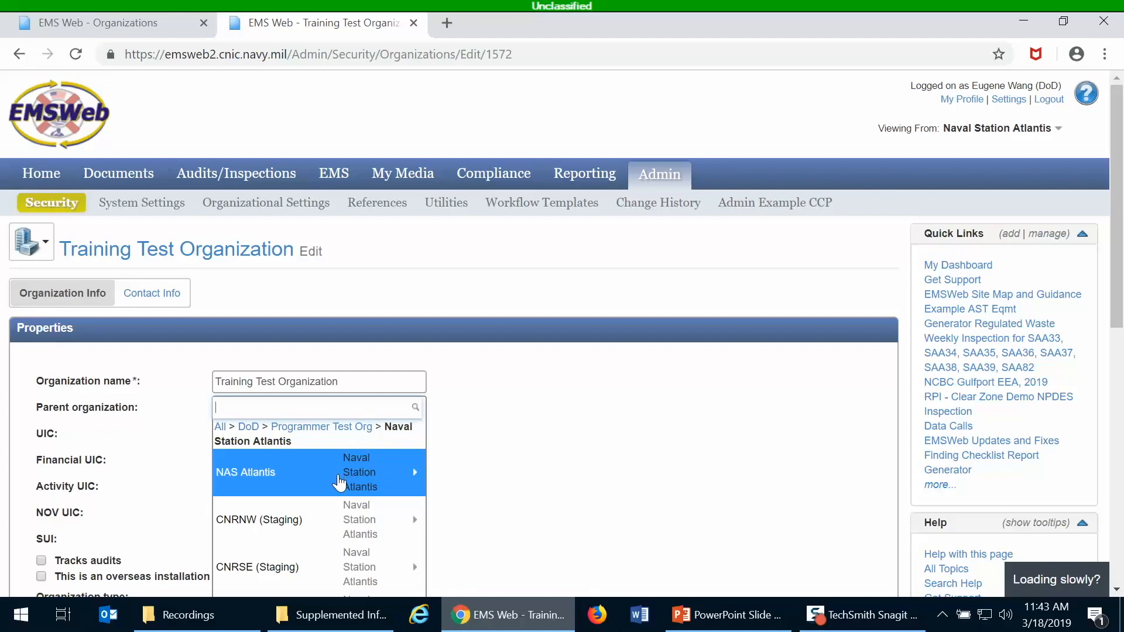
{"action": "scroll", "coordinate": [338, 483], "scroll_direction": "down", "scroll_amount": 5}
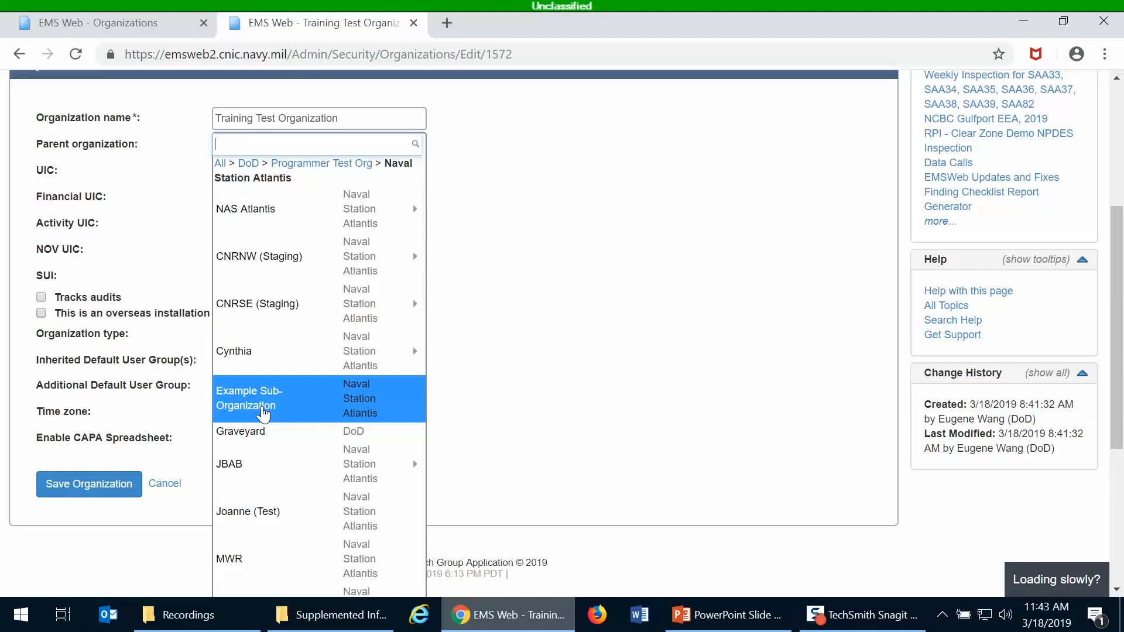
{"action": "left_click", "coordinate": [263, 413]}
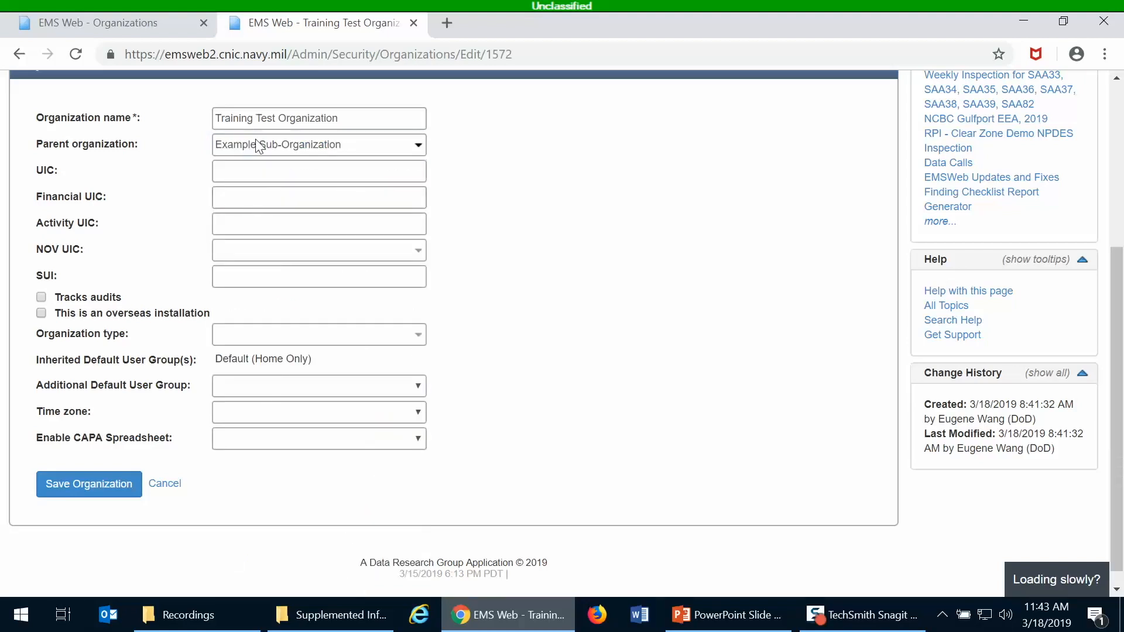
{"action": "left_click", "coordinate": [79, 498]}
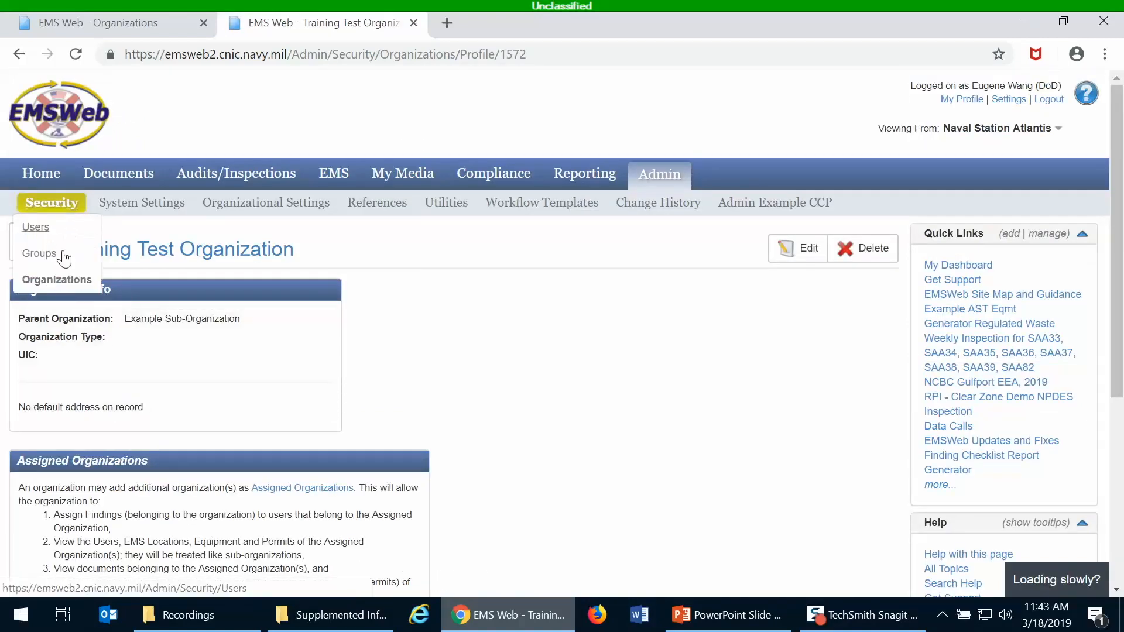
Reopen the Organizations list and check the chart shows Training Test Organization under Example Sub-Organization.
{"action": "mouse_move", "coordinate": [50, 204]}
{"action": "left_click", "coordinate": [59, 280]}
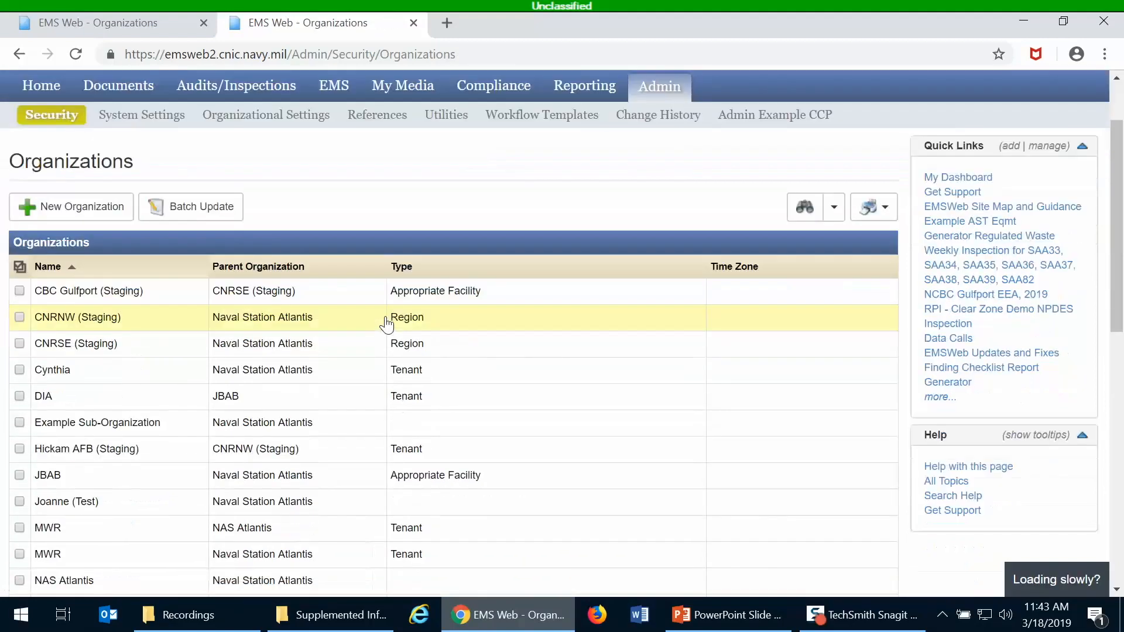
{"action": "scroll", "coordinate": [391, 325], "scroll_direction": "down", "scroll_amount": 10}
{"action": "left_click_drag", "start_coordinate": [283, 499], "coordinate": [825, 477]}
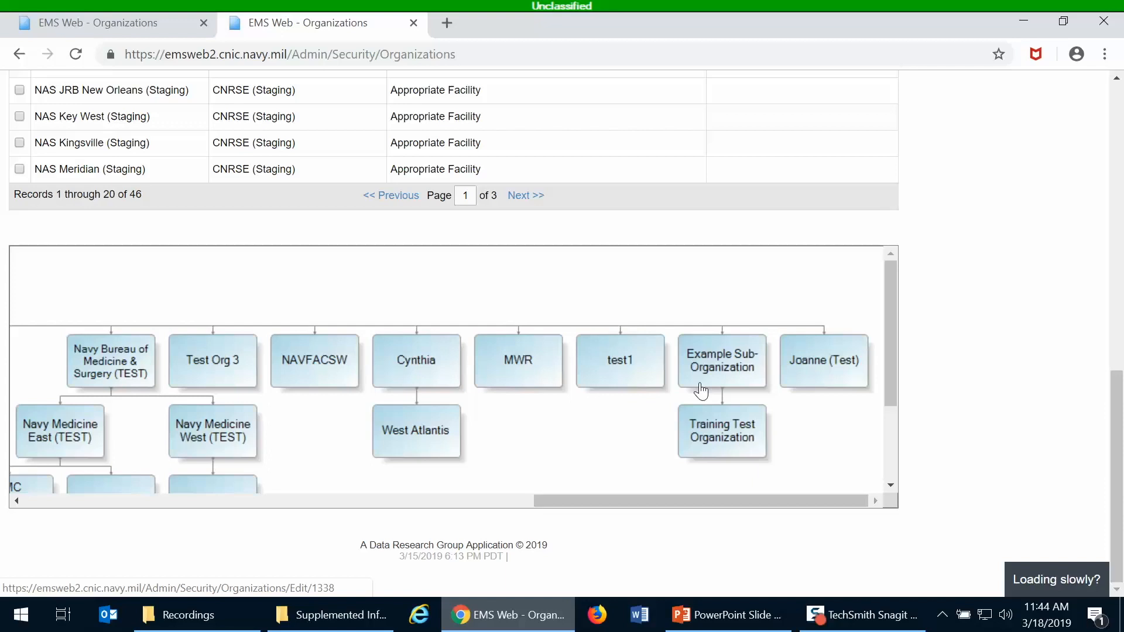
{"action": "scroll", "coordinate": [530, 462], "scroll_direction": "down", "scroll_amount": 2}
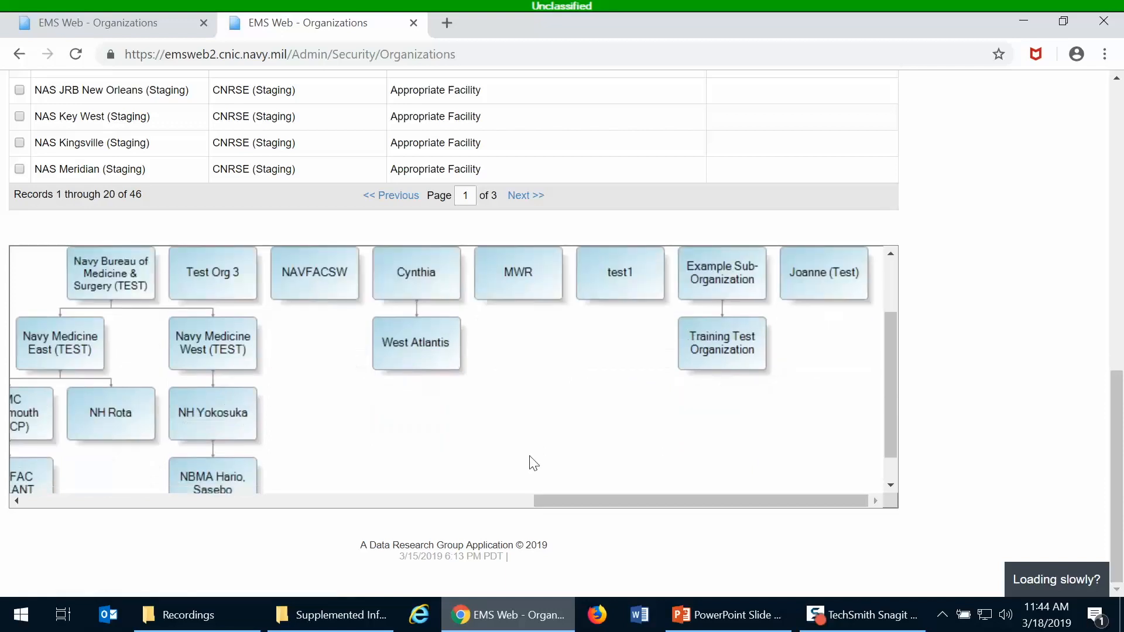
{"action": "scroll", "coordinate": [529, 463], "scroll_direction": "up", "scroll_amount": 1}
{"action": "scroll", "coordinate": [530, 462], "scroll_direction": "down", "scroll_amount": 1}
{"action": "scroll", "coordinate": [928, 319], "scroll_direction": "up", "scroll_amount": 12}
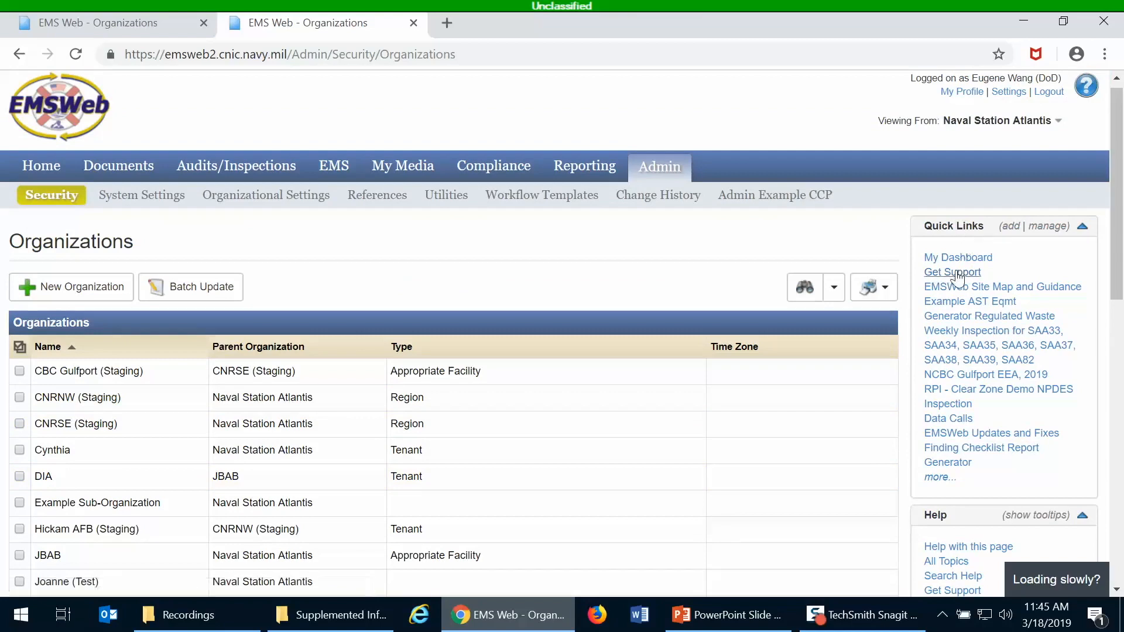
Start a support request with the subject 'Delete the "Training Organization"'.
{"action": "left_click", "coordinate": [955, 274]}
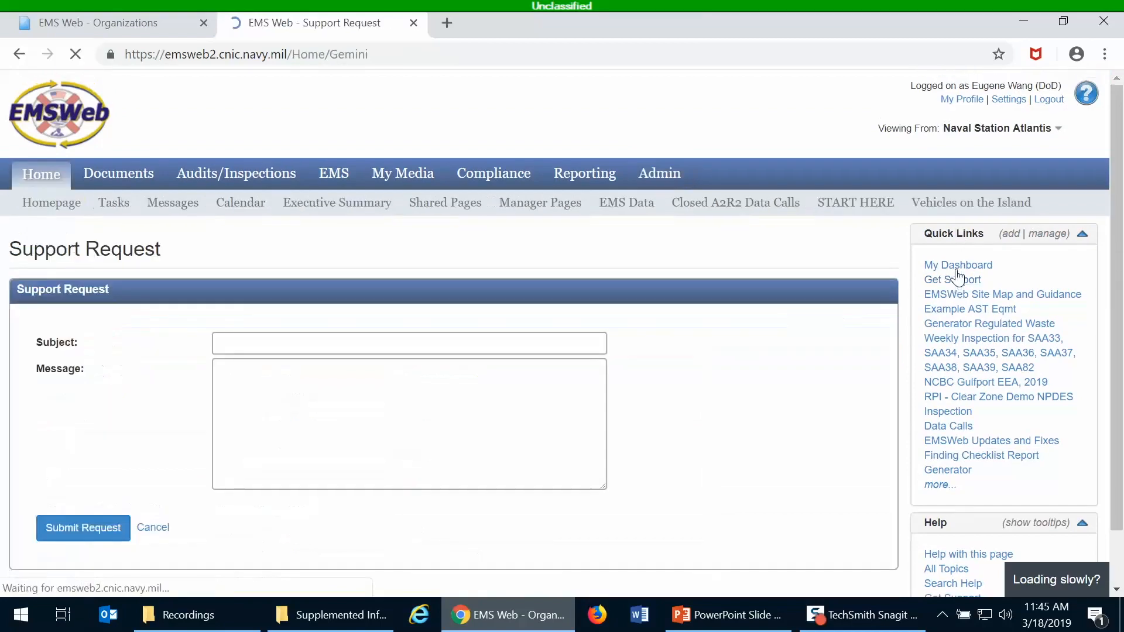
{"action": "left_click", "coordinate": [348, 347]}
{"action": "type", "text": "Delet"}
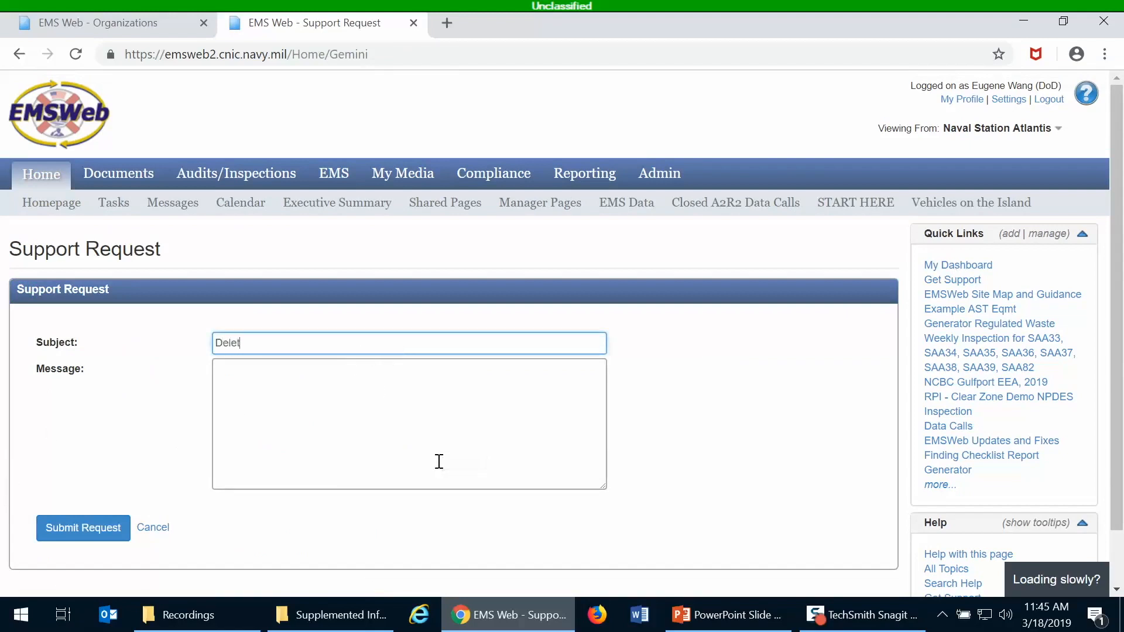
{"action": "type", "text": "e the \"Training "}
{"action": "type", "text": "Oragnizat"}
{"action": "key", "text": "BackSpace"}
{"action": "key", "text": "BackSpace"}
{"action": "key", "text": "BackSpace"}
{"action": "key", "text": "BackSpace"}
{"action": "key", "text": "BackSpace"}
{"action": "key", "text": "BackSpace"}
{"action": "key", "text": "BackSpace"}
{"action": "type", "text": "ganizat"}
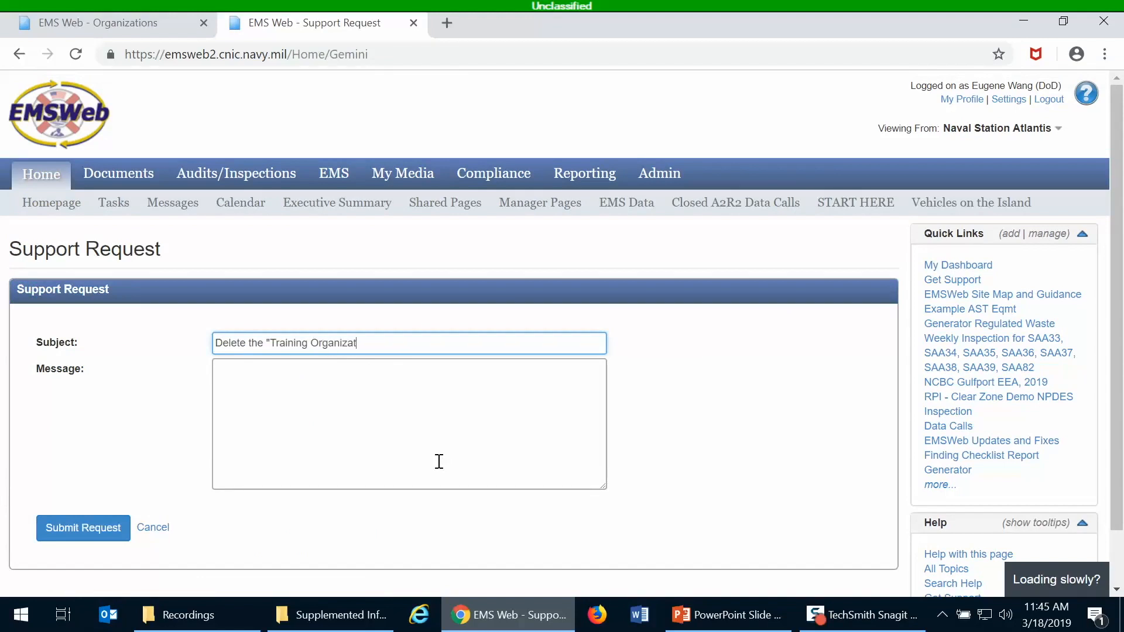
{"action": "type", "text": "ion\""}
Write the message requesting deletion and noting all its users are deactivated, then go to Admin Users.
{"action": "left_click", "coordinate": [439, 461]}
{"action": "type", "text": "Please delete"}
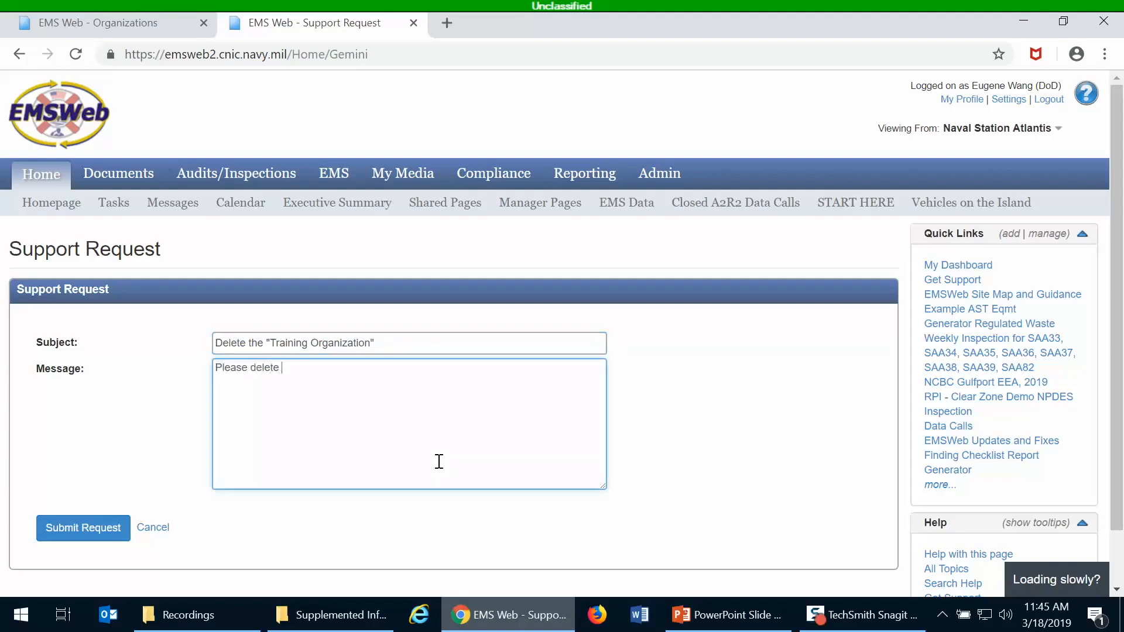
{"action": "type", "text": " the existing organizatio"}
{"action": "key", "text": "BackSpace"}
{"action": "key", "text": "BackSpace"}
{"action": "key", "text": "BackSpace"}
{"action": "key", "text": "BackSpace"}
{"action": "type", "text": "ta"}
{"action": "key", "text": "BackSpace"}
{"action": "key", "text": "BackSpace"}
{"action": "type", "text": "ation titled \"T"}
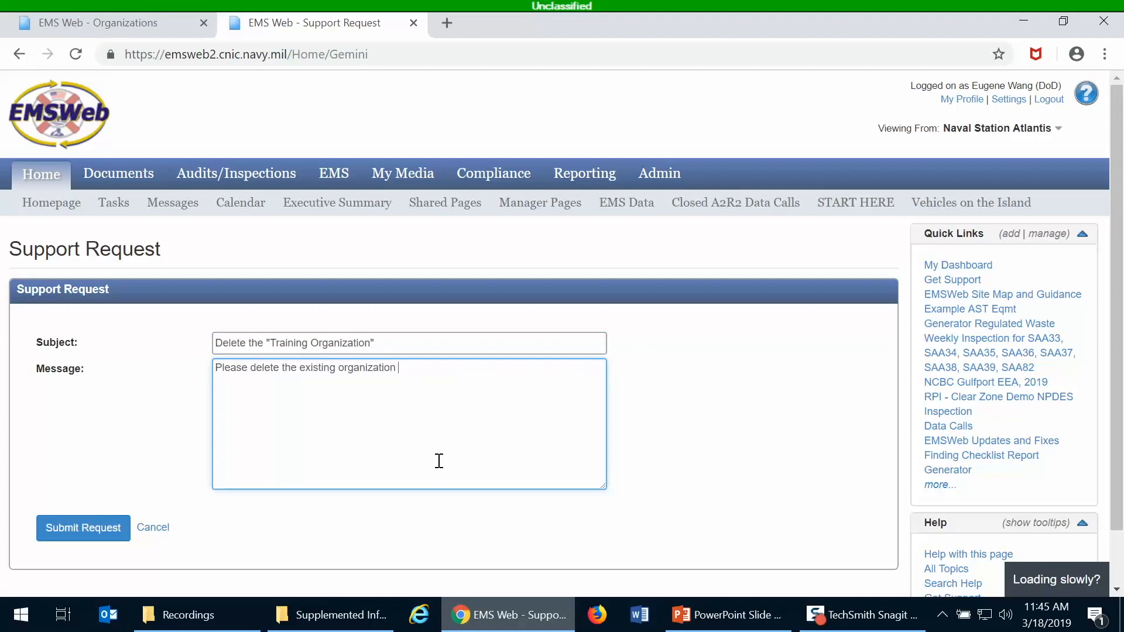
{"action": "type", "text": "raining Organization\"."}
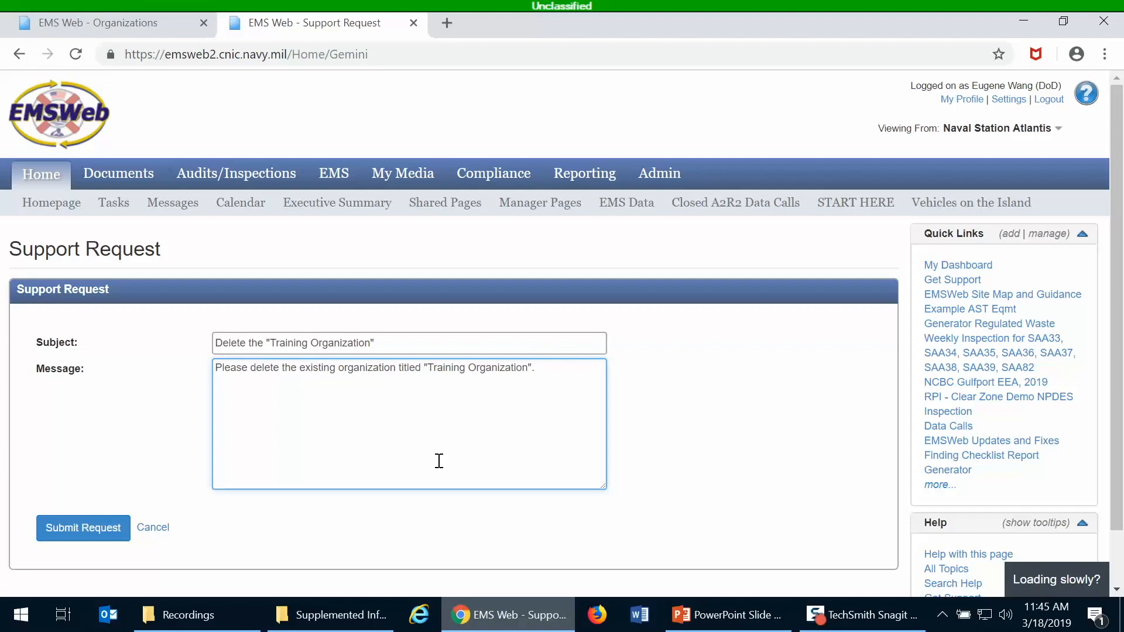
{"action": "type", "text": "All users of this organiz"}
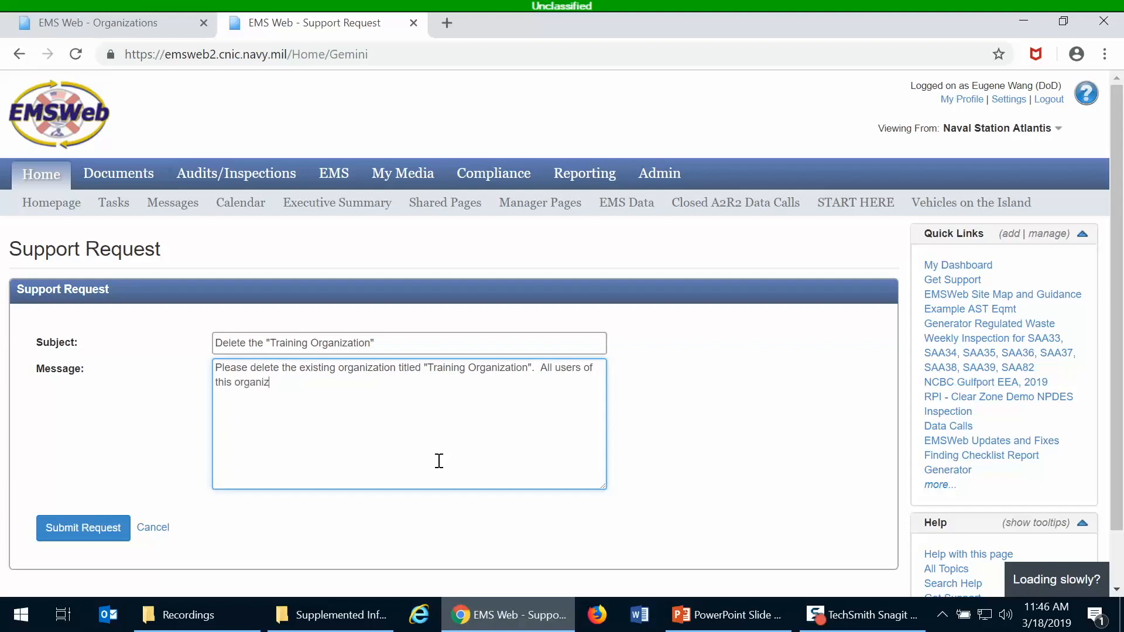
{"action": "type", "text": "ation have been deactivated."}
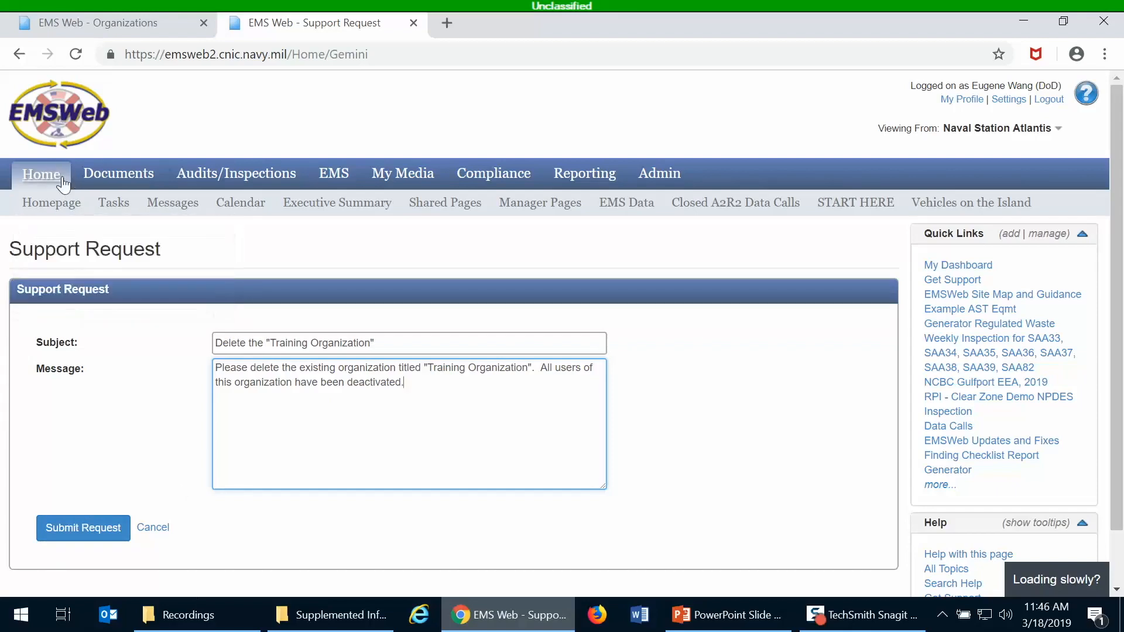
{"action": "left_click", "coordinate": [643, 176]}
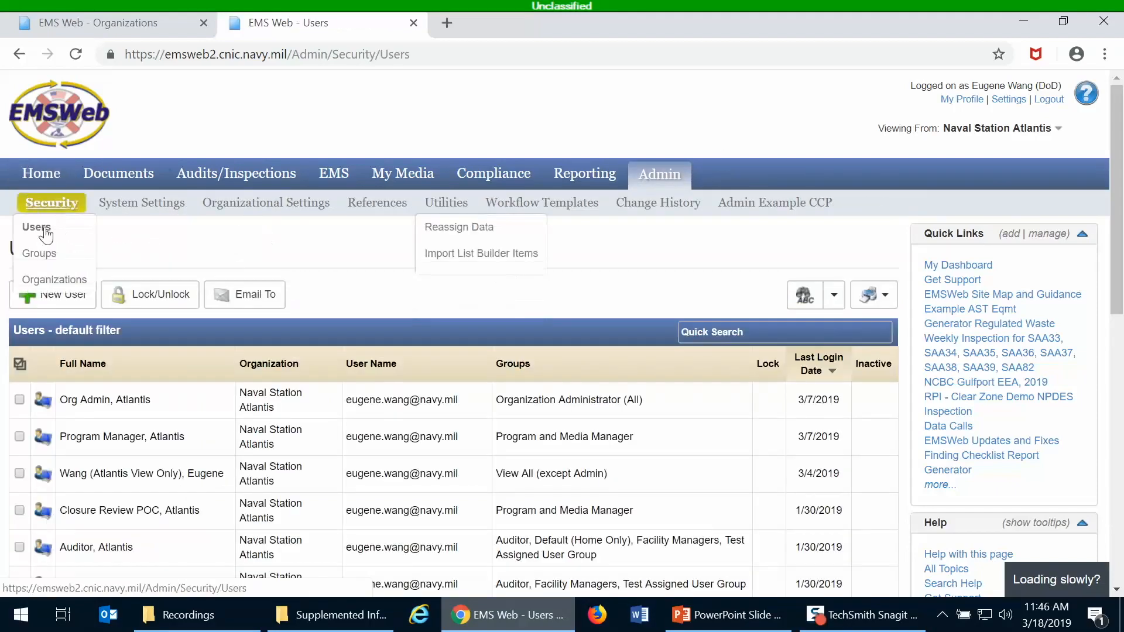
{"action": "mouse_move", "coordinate": [47, 210]}
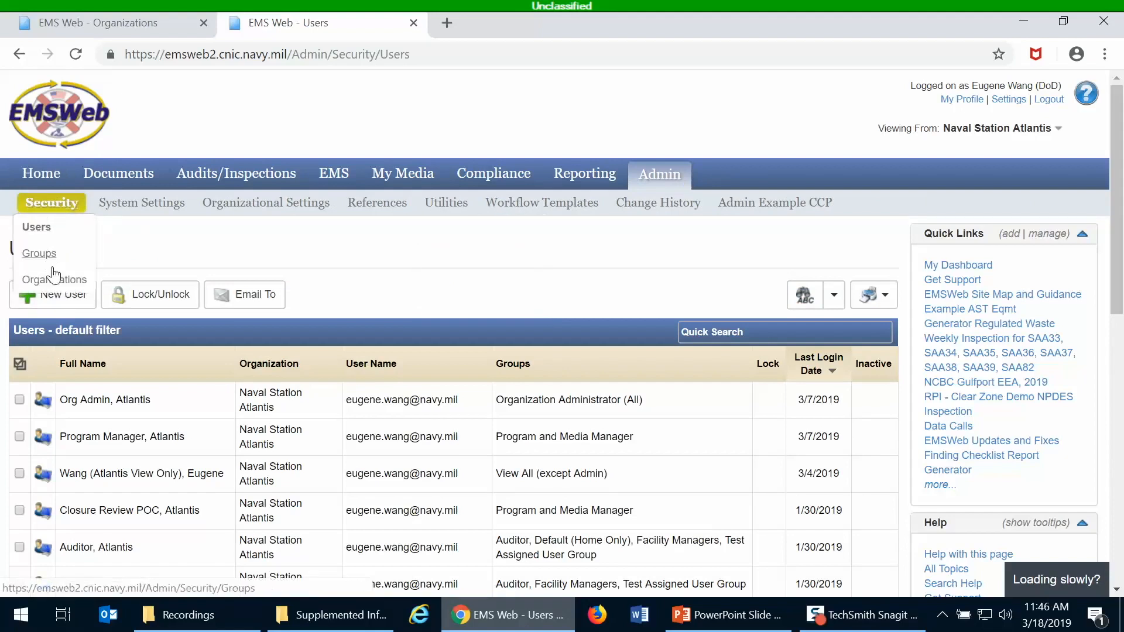